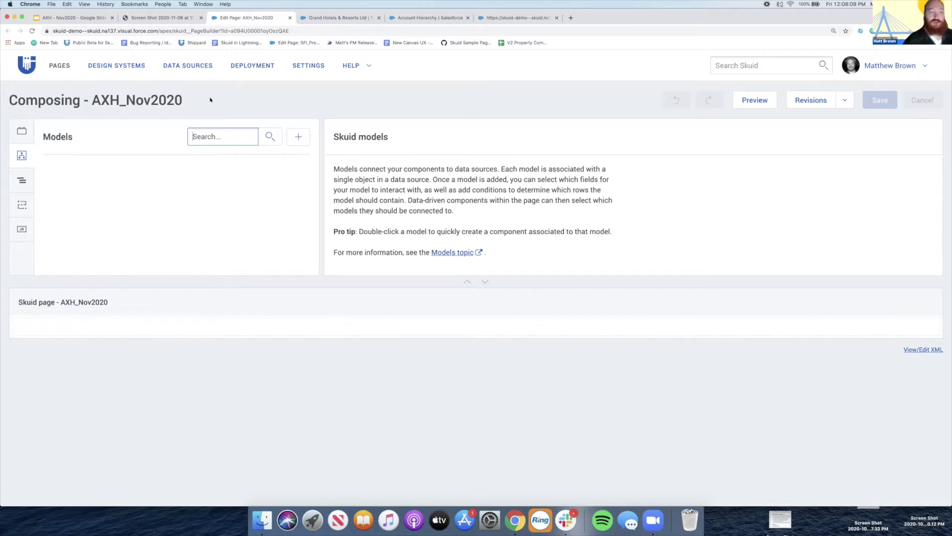
click(144, 30)
click(114, 31)
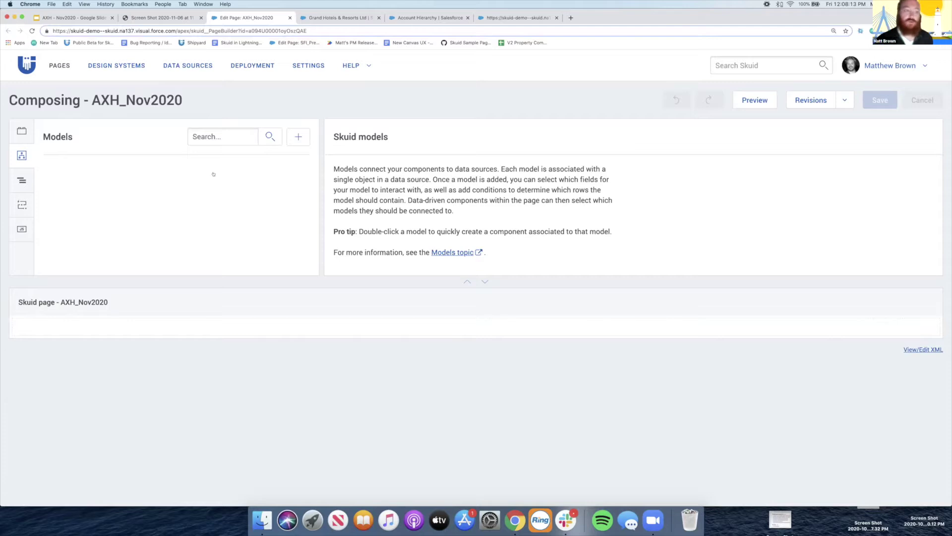
Add a new model to the page and set its Model ID to AccountList.
click(298, 136)
double_click(510, 181)
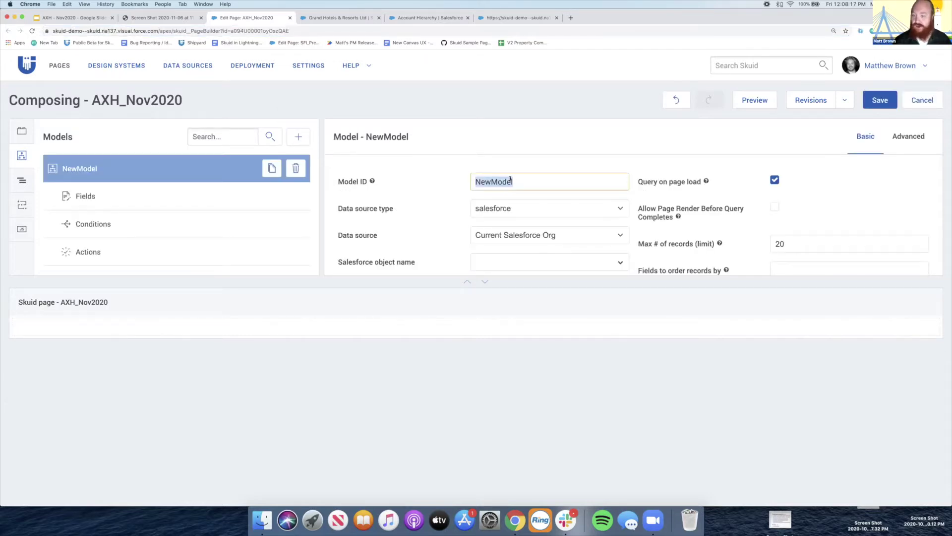
text(ACcount)
key(BackSpace)
key(BackSpace)
key(BackSpace)
key(BackSpace)
key(BackSpace)
key(BackSpace)
text(ccountList)
Set the AccountList model's Salesforce object name to Account.
key(Tab)
text(account)
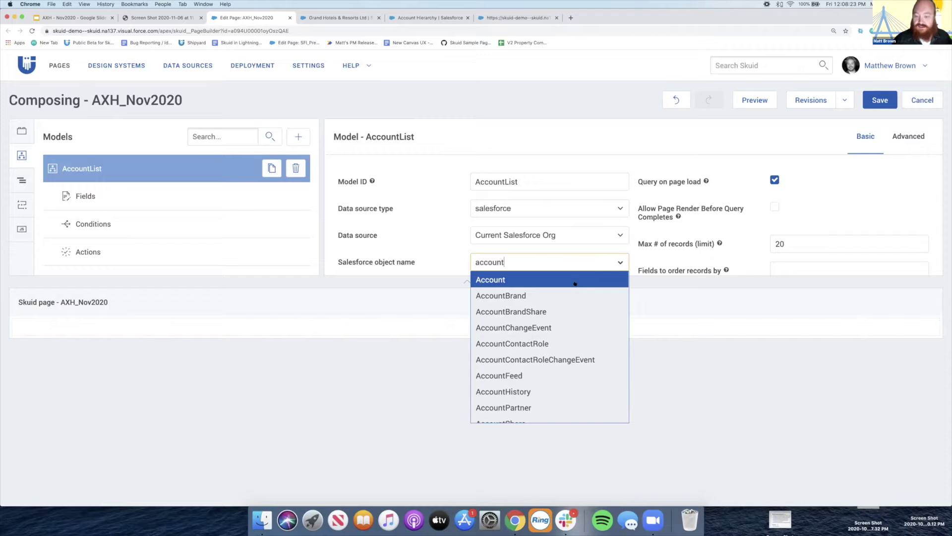
scroll(575, 283, down, 8)
scroll(574, 284, up, 8)
click(521, 279)
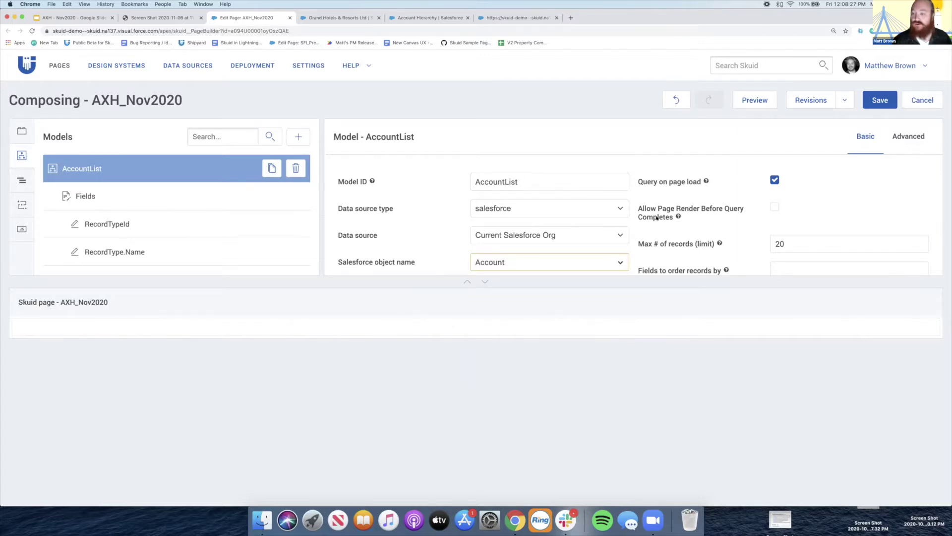
scroll(715, 218, down, 2)
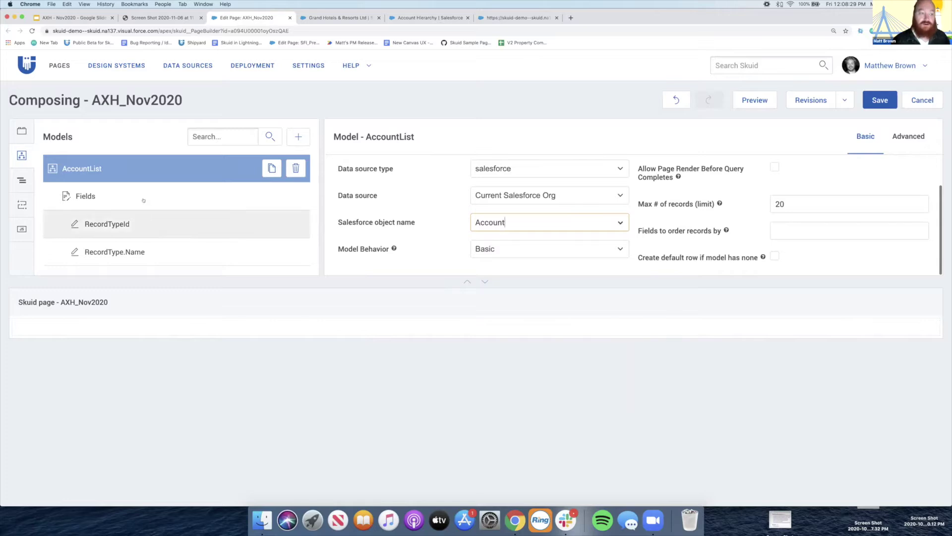
Include the Account Name, Industry and Owner ID fields in the AccountList model and save the page.
click(183, 196)
text(name)
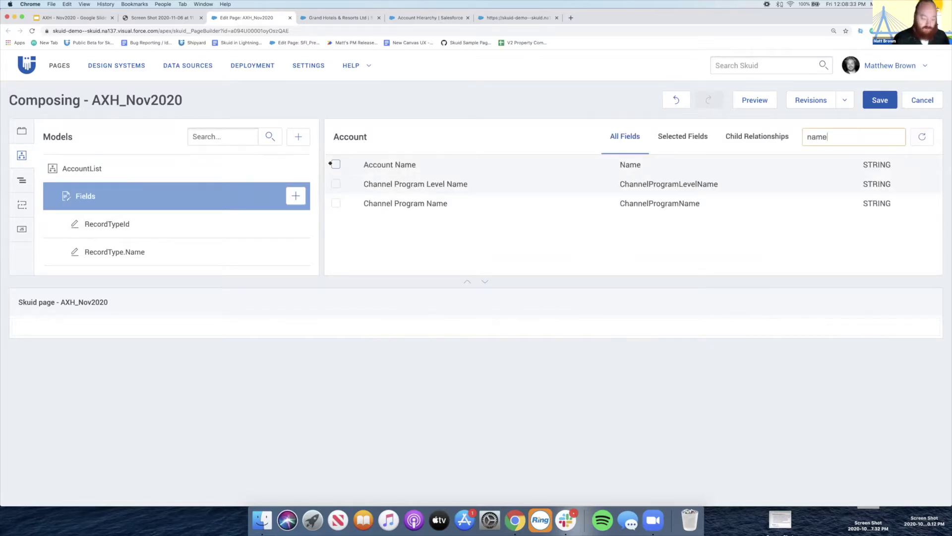
click(335, 164)
text(indu)
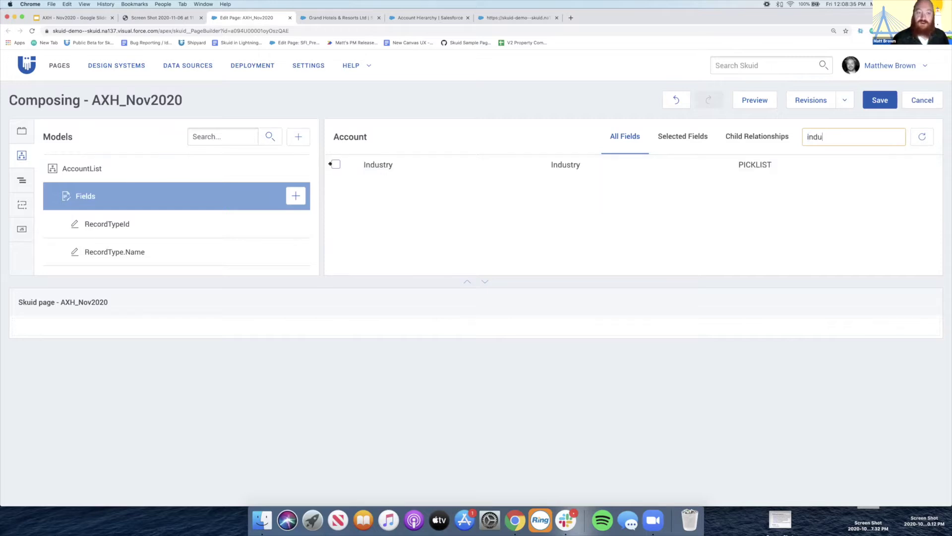
click(336, 164)
text(owner)
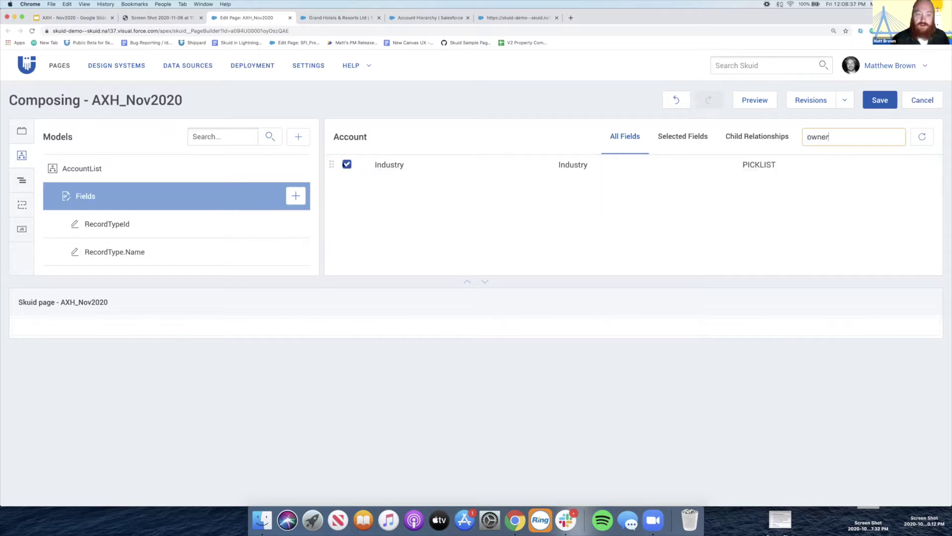
key(super+s)
click(118, 165)
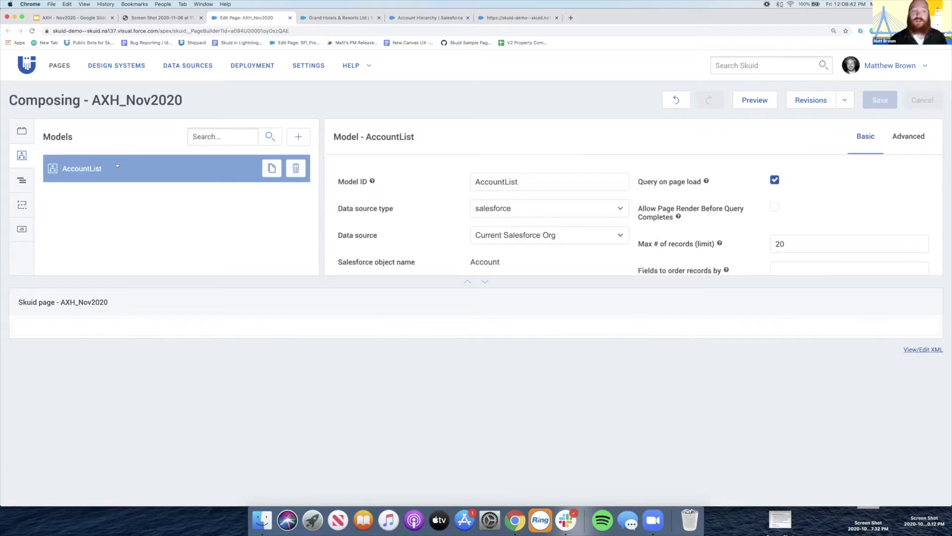
Find the Table component by searching for "tabl" and place it on the empty page canvas.
click(21, 130)
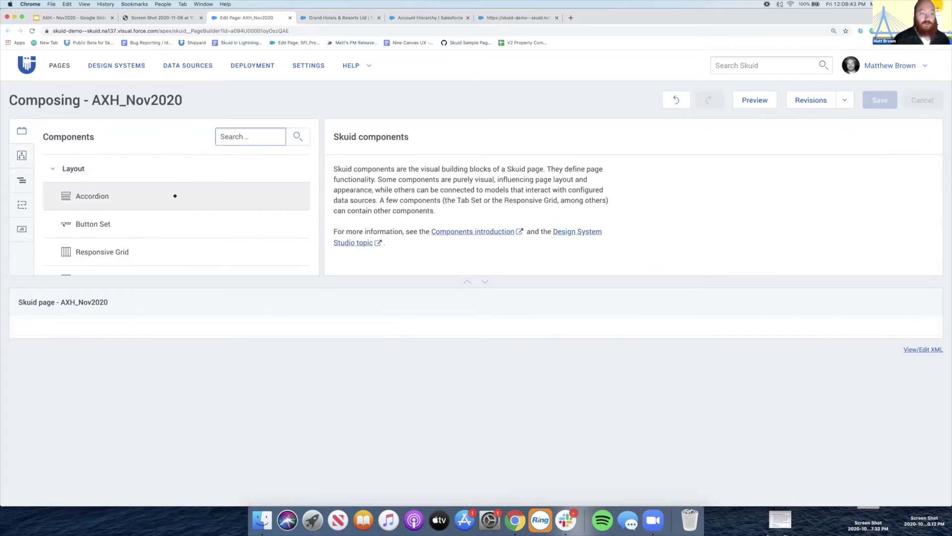
scroll(175, 196, down, 3)
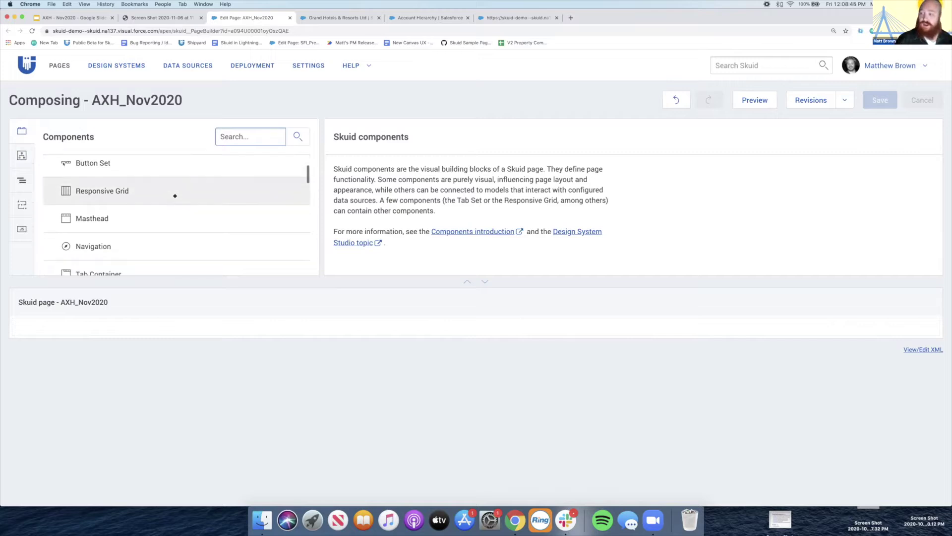
scroll(175, 196, up, 3)
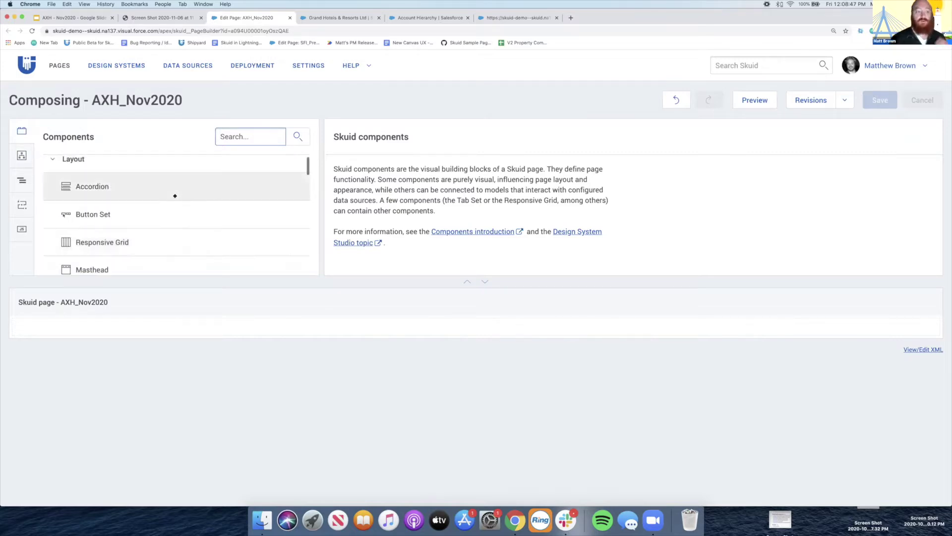
scroll(174, 196, down, 5)
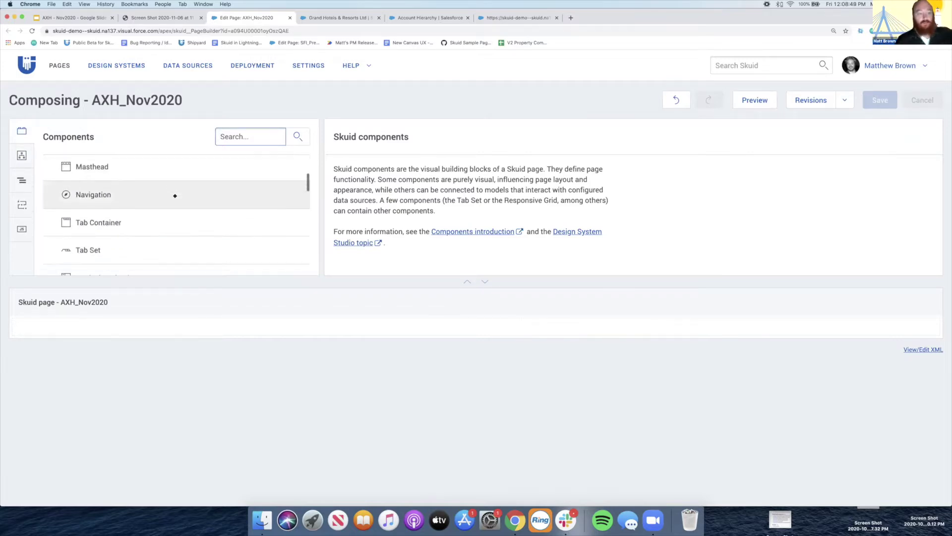
scroll(175, 196, down, 3)
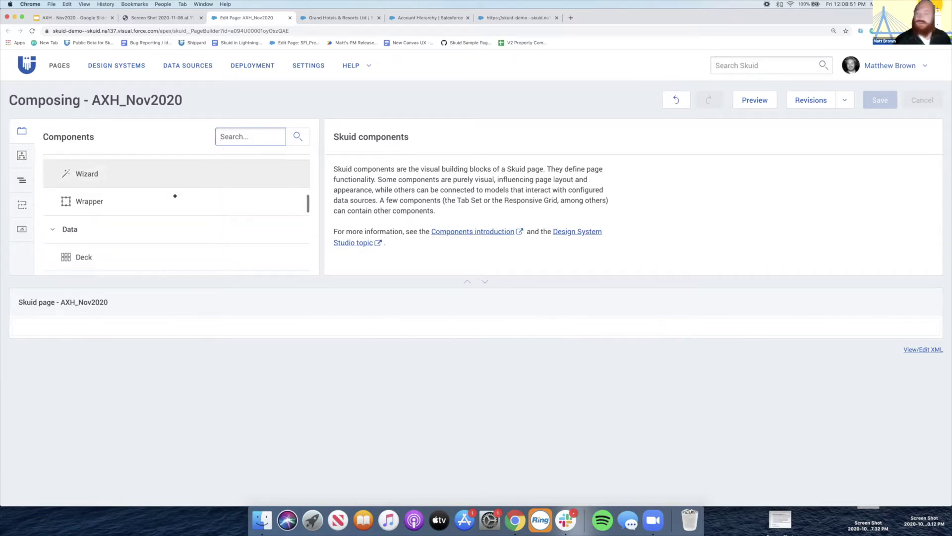
scroll(175, 196, down, 2)
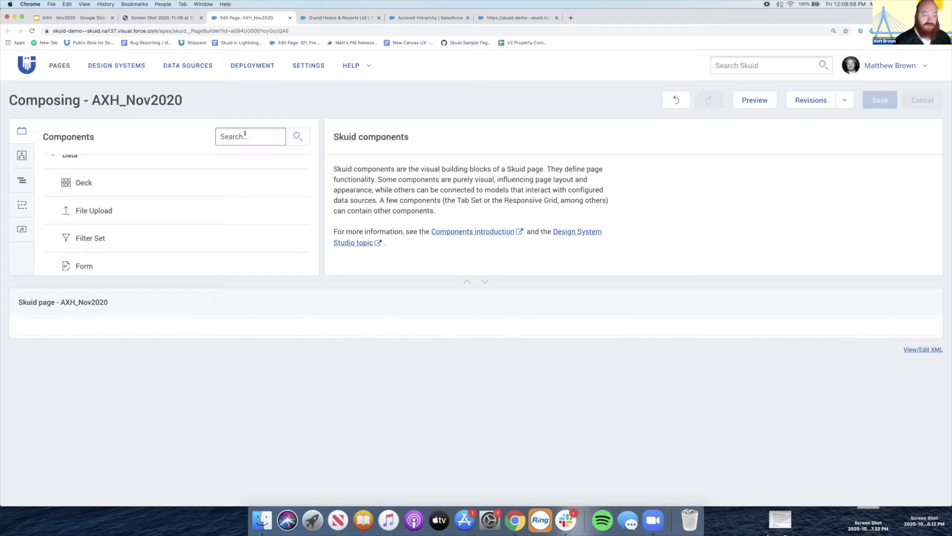
scroll(148, 193, down, 2)
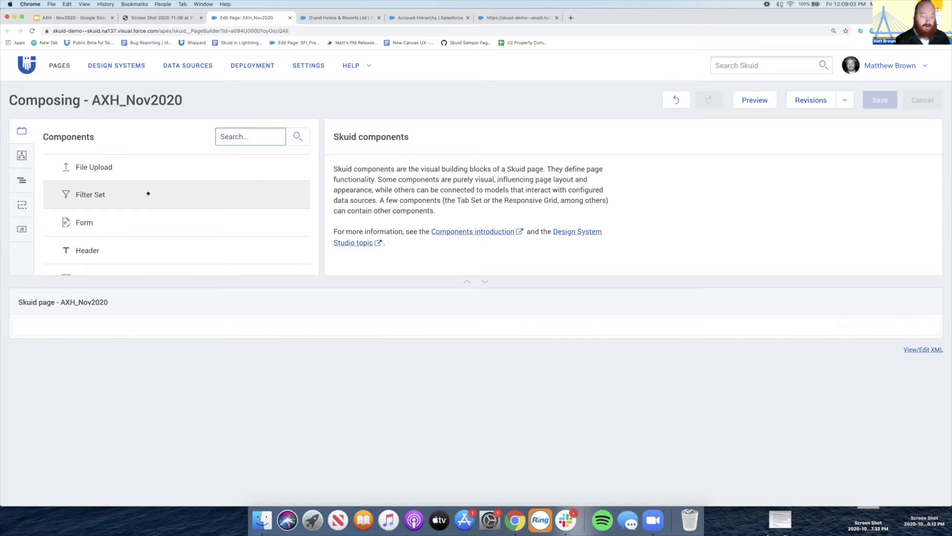
click(238, 130)
text(tabl)
drag(182, 163, 298, 319)
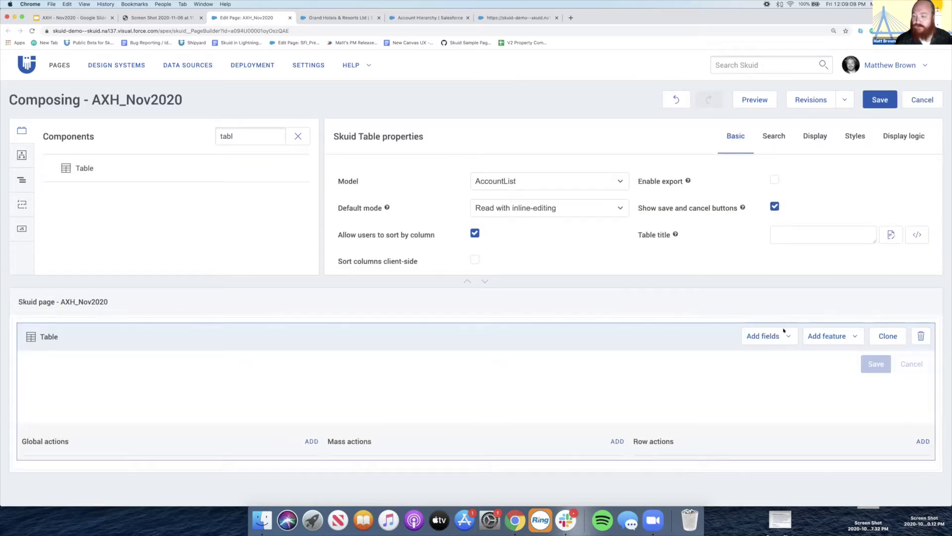
Add the Account Name, Industry and Owner ID fields as columns of the table and save the page.
click(786, 333)
click(764, 364)
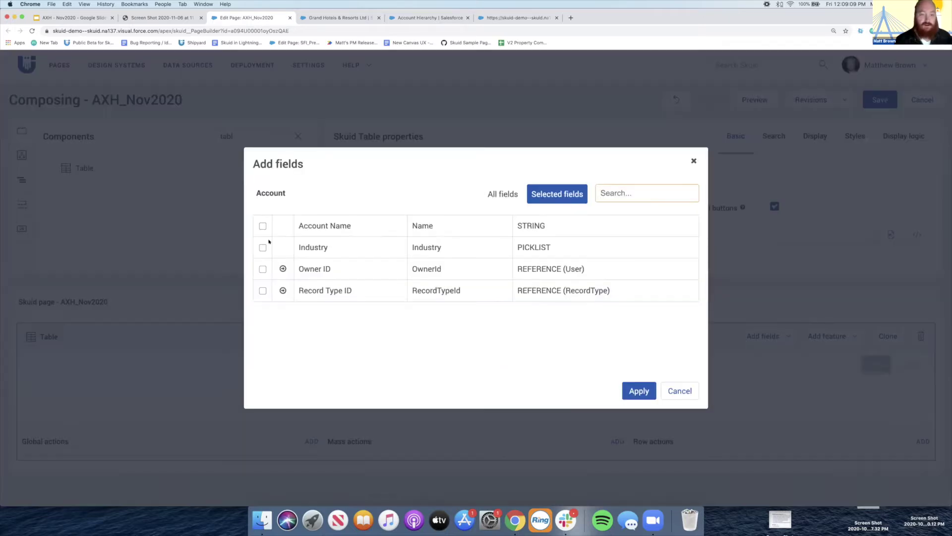
click(263, 225)
click(262, 247)
click(262, 269)
click(653, 389)
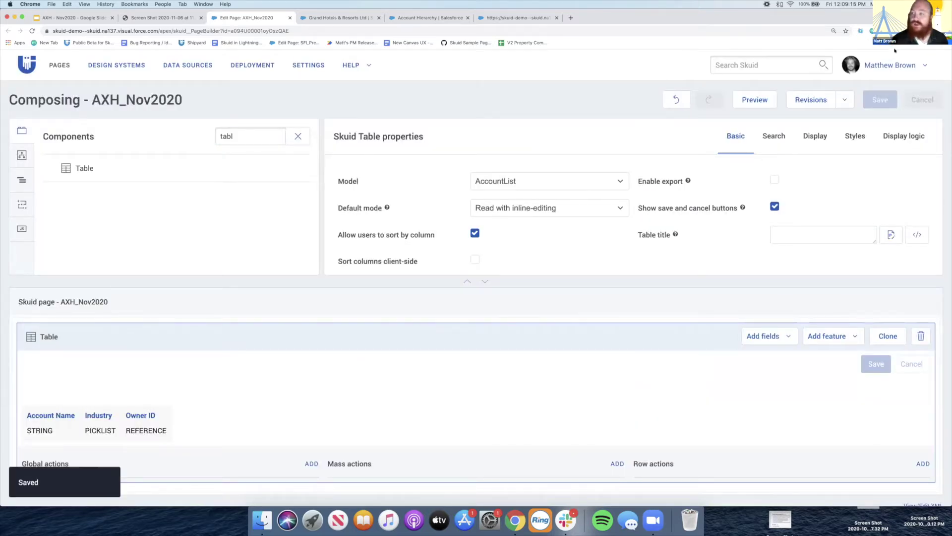
Preview the page and change the Industry of TKO Tech to Consumer Goods inline in the table.
click(751, 100)
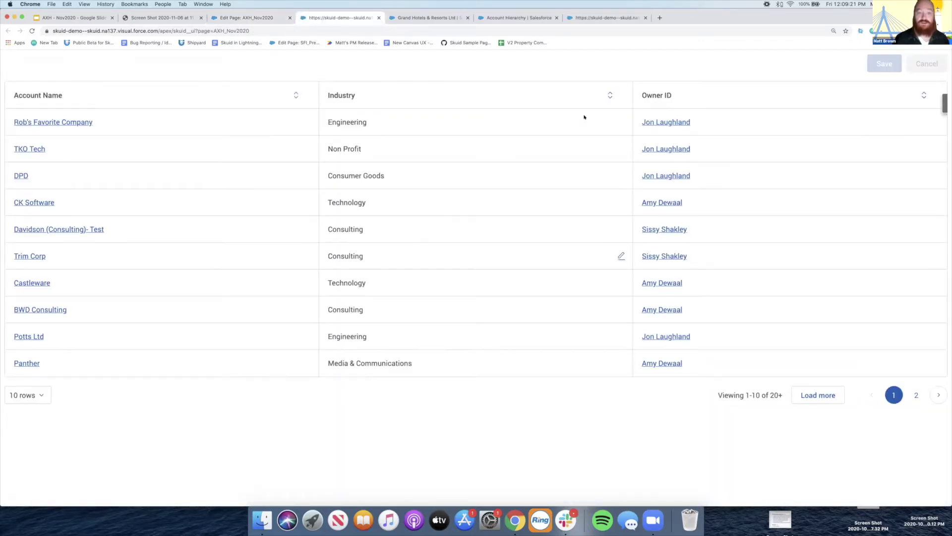
click(620, 149)
click(468, 148)
click(444, 225)
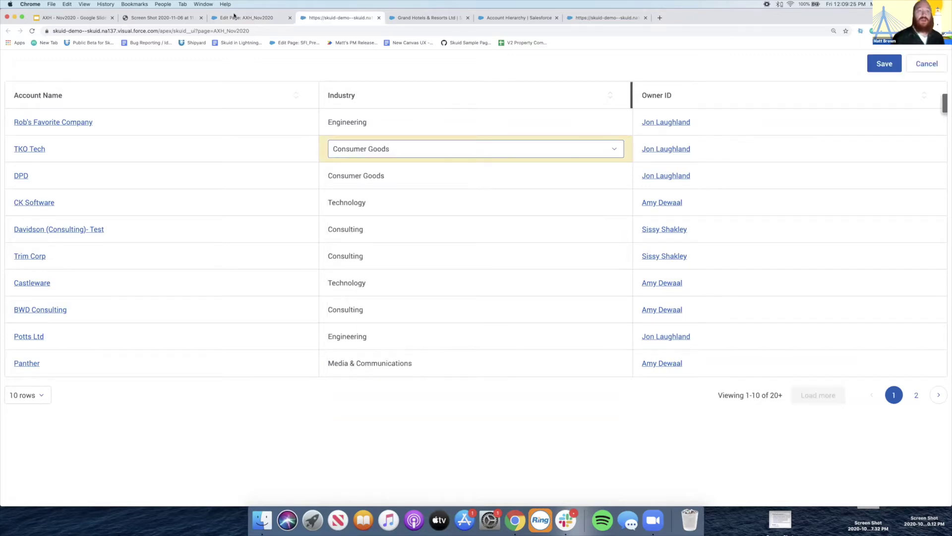
Return to the page builder and add a global action labelled "Create New" to the table.
click(246, 17)
click(311, 463)
click(556, 182)
text(Create New)
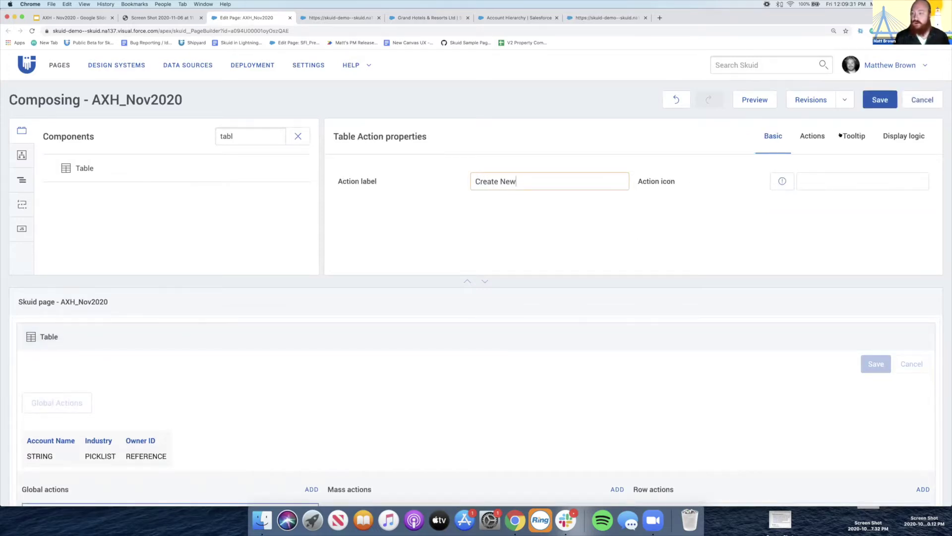
Set the Create New action's type to Create new rows and save the page.
click(811, 135)
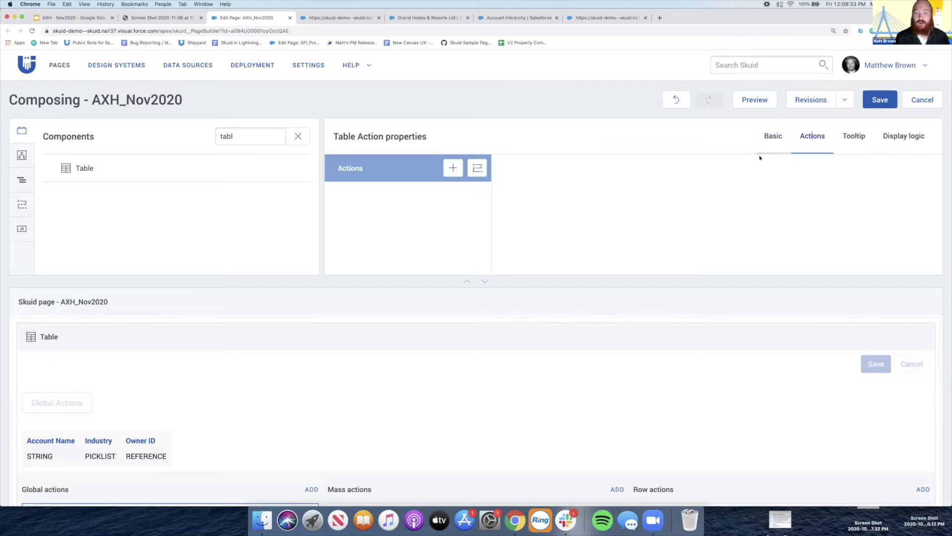
click(381, 195)
click(794, 181)
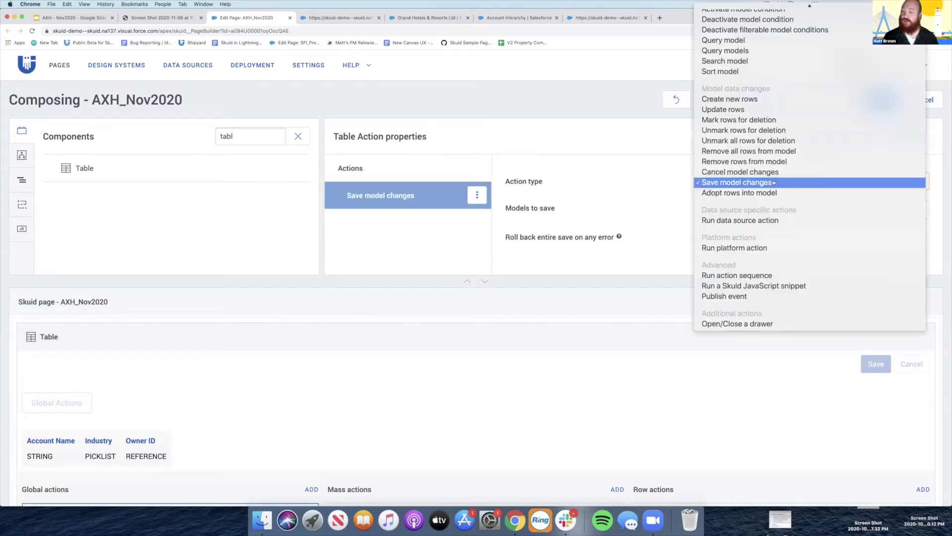
scroll(757, 40, up, 5)
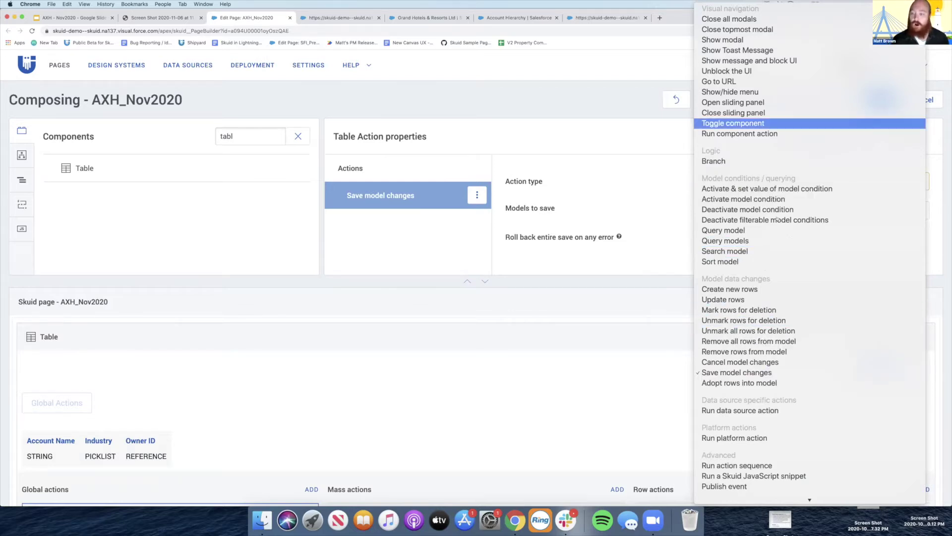
click(747, 291)
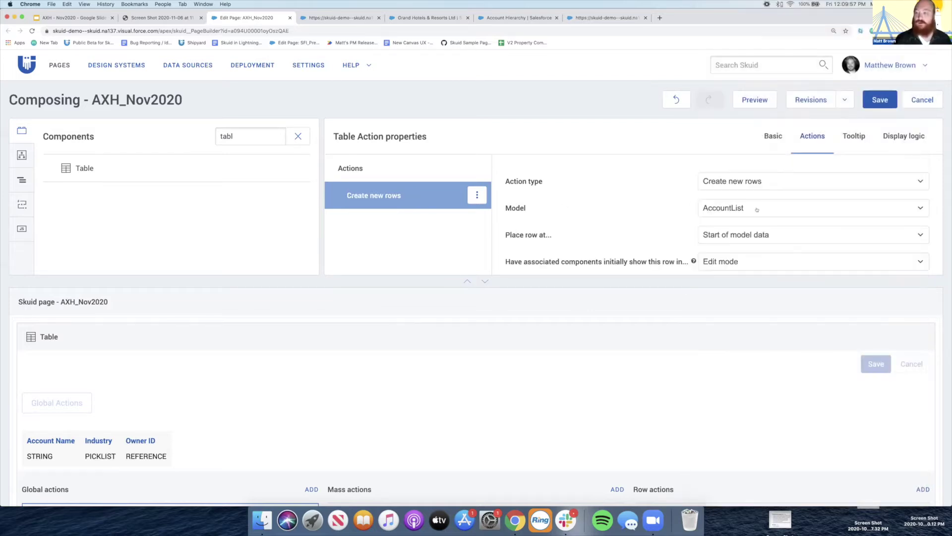
click(874, 101)
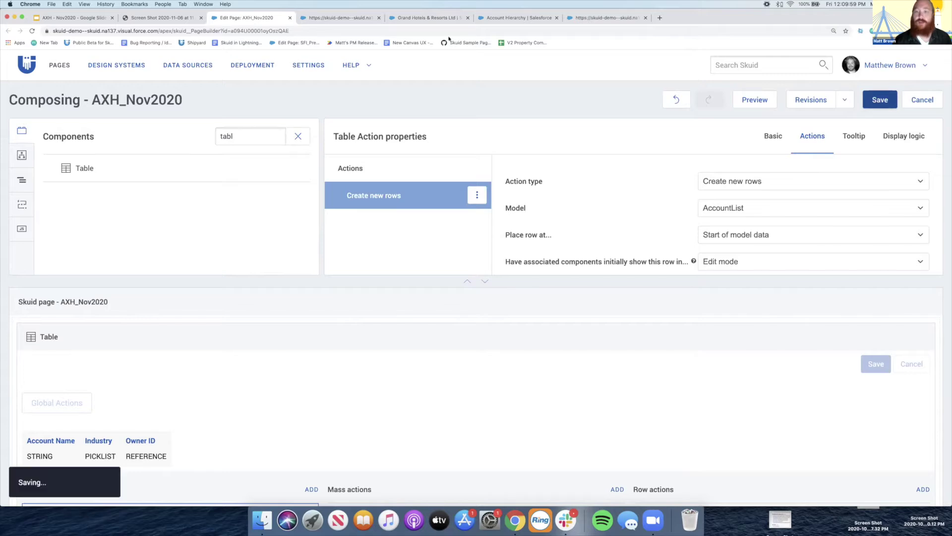
Reload the previewed AXH_Nov2020 page, discarding the unsaved Industry edit.
click(340, 17)
key(super+r)
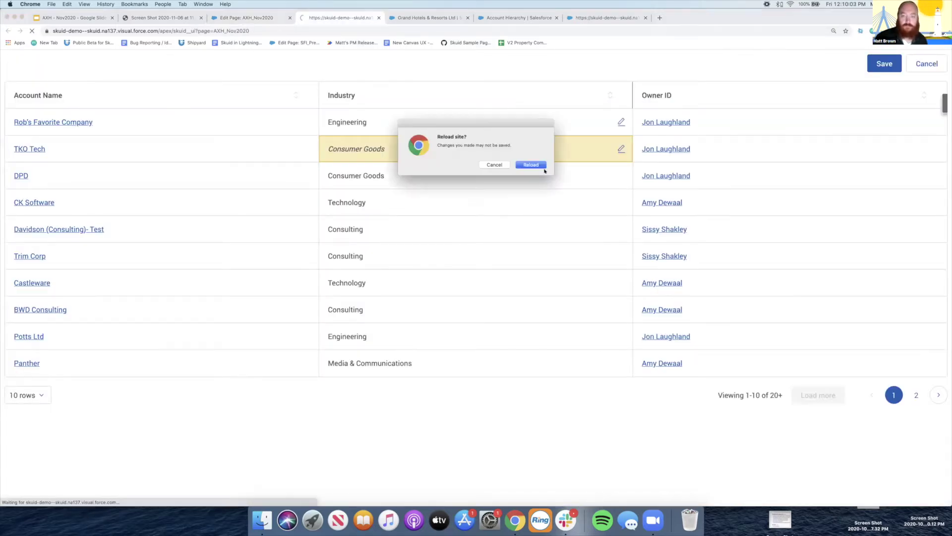
click(533, 164)
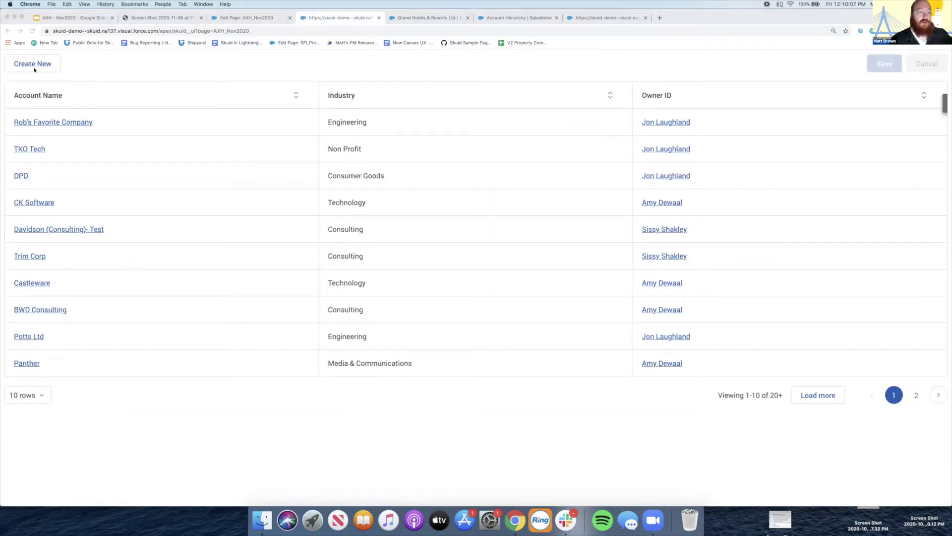
Create a new row named "New Account" with Industry set to Education and save it.
click(56, 64)
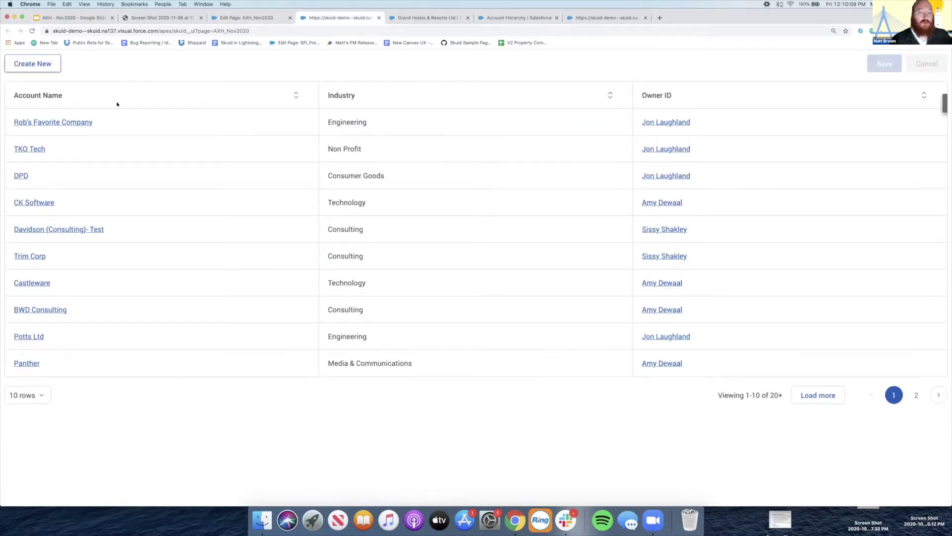
text(New Account)
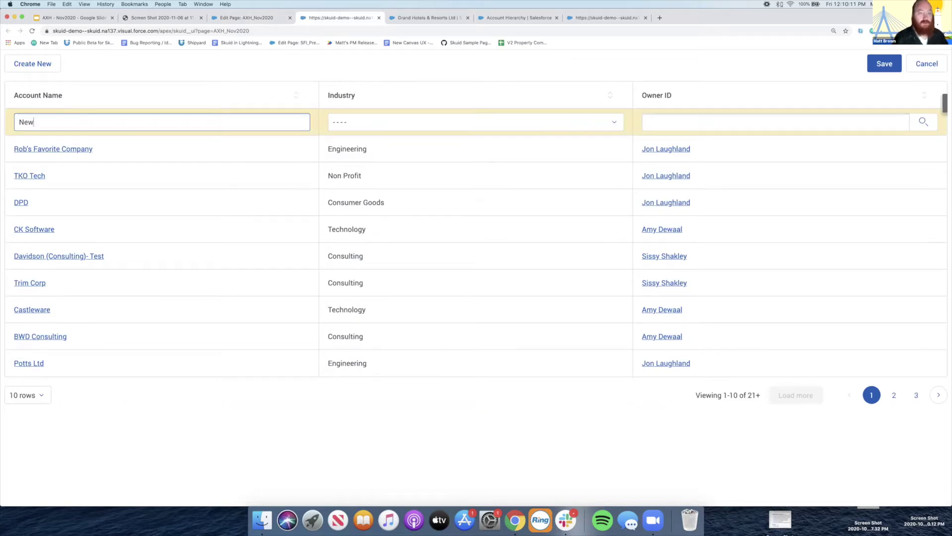
click(558, 126)
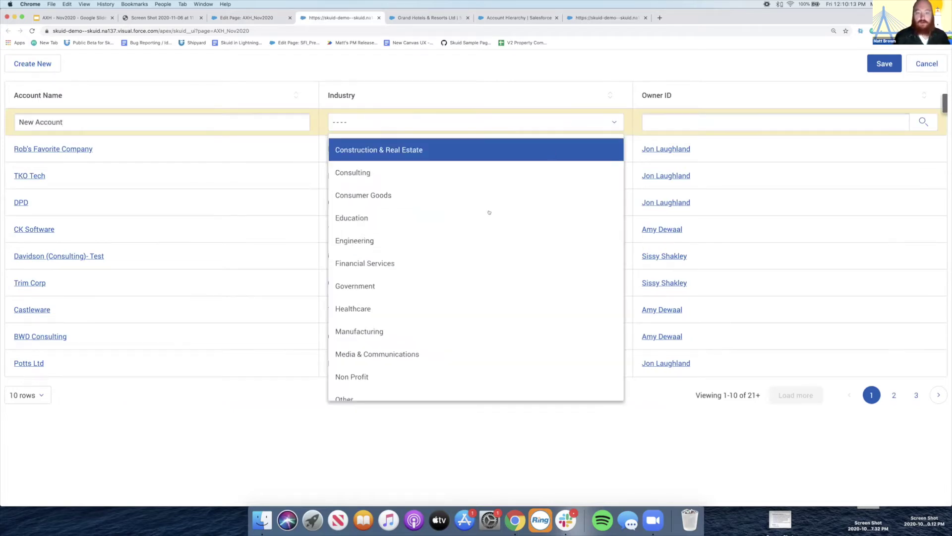
click(489, 214)
click(890, 59)
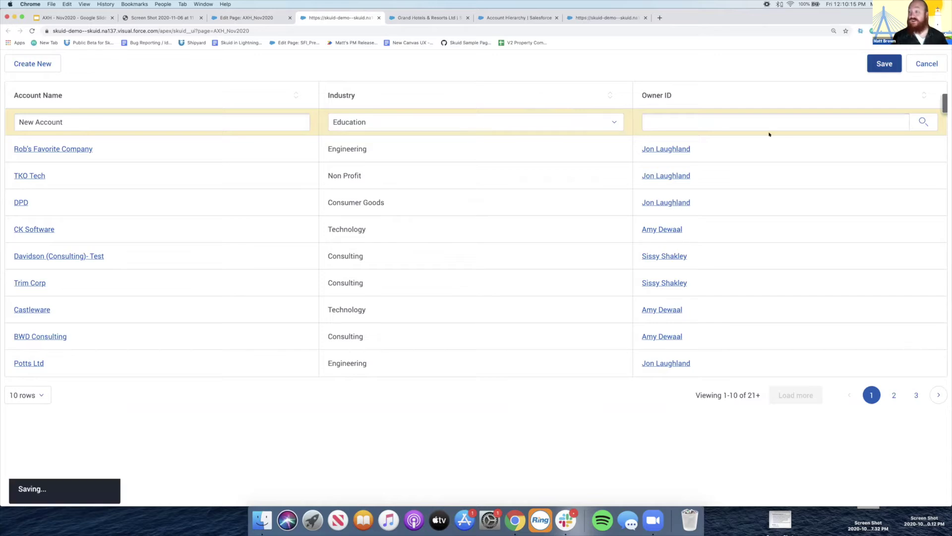
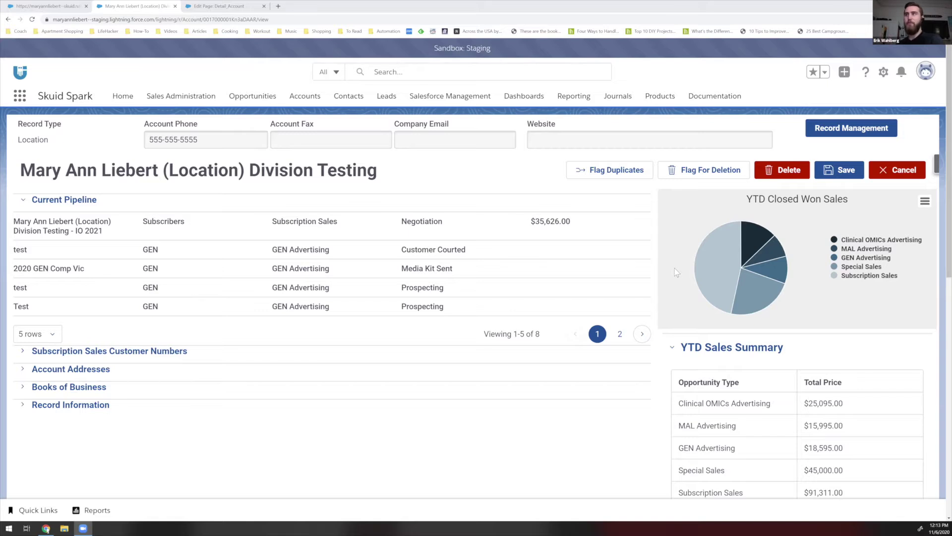
Review the account record from its YTD sales chart down to the Opportunities table.
mouse_move(717, 261)
scroll(535, 450, down, 10)
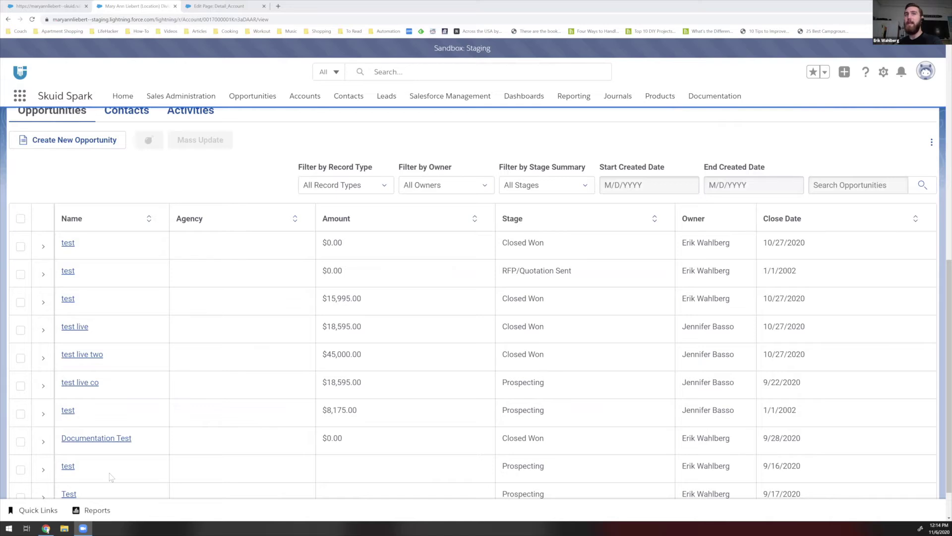
Set the Opportunities table to display 25 rows per page.
scroll(110, 473, down, 1)
click(41, 488)
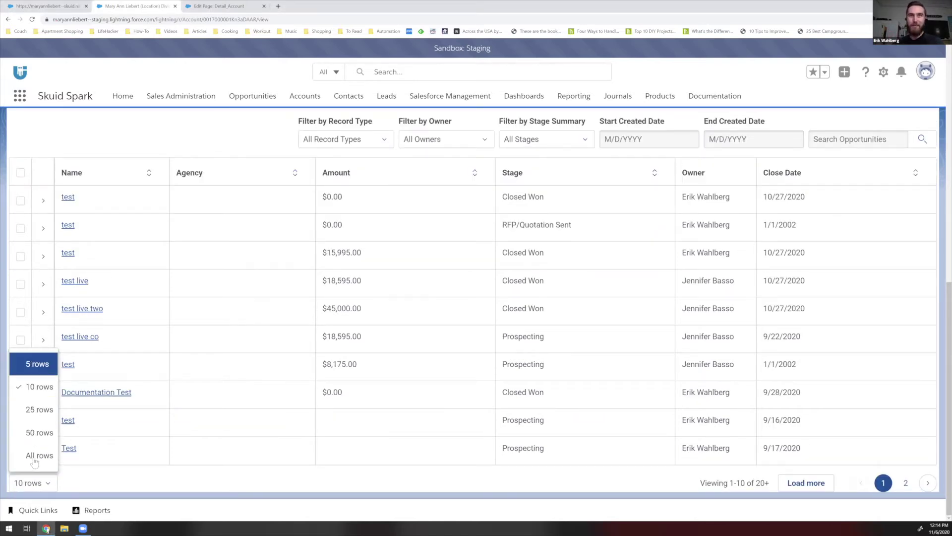
key(Down)
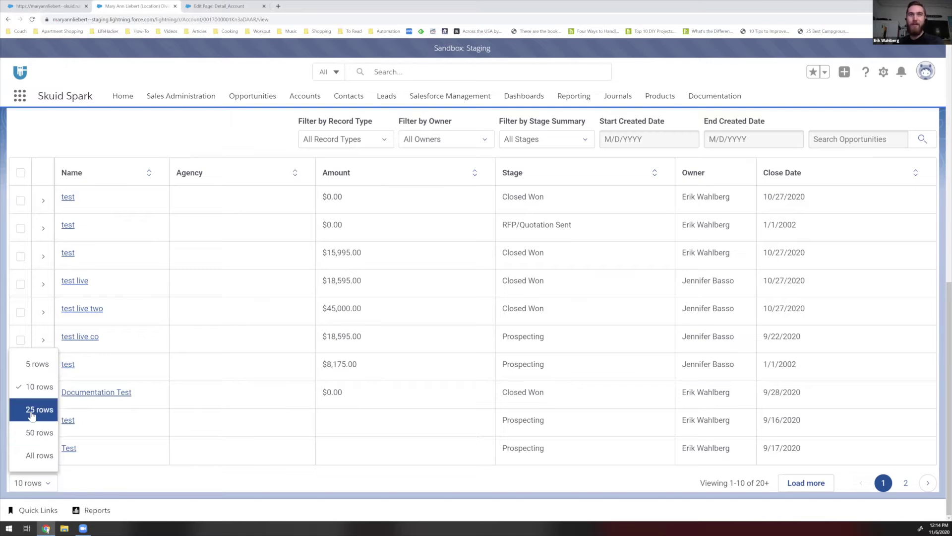
key(Return)
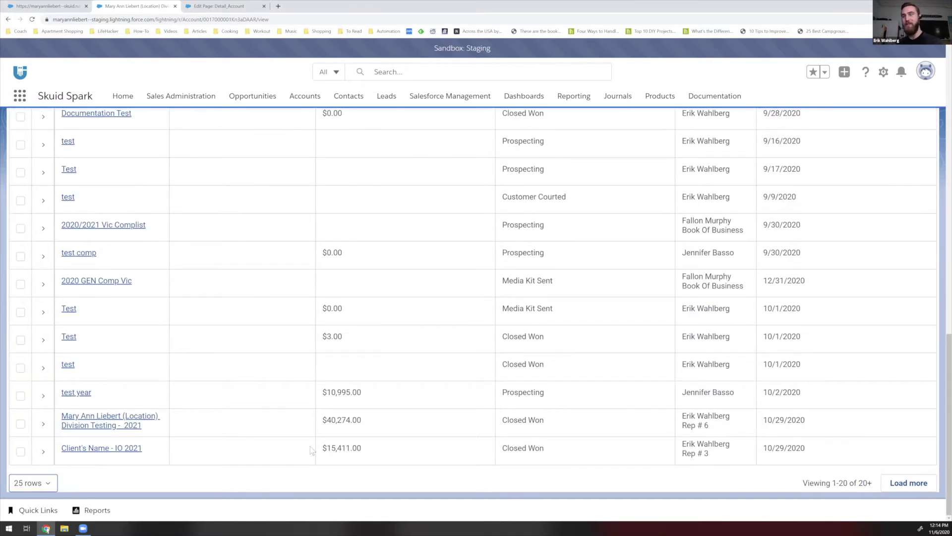
Check the available owner choices for filtering the account's Opportunities table.
scroll(419, 347, up, 8)
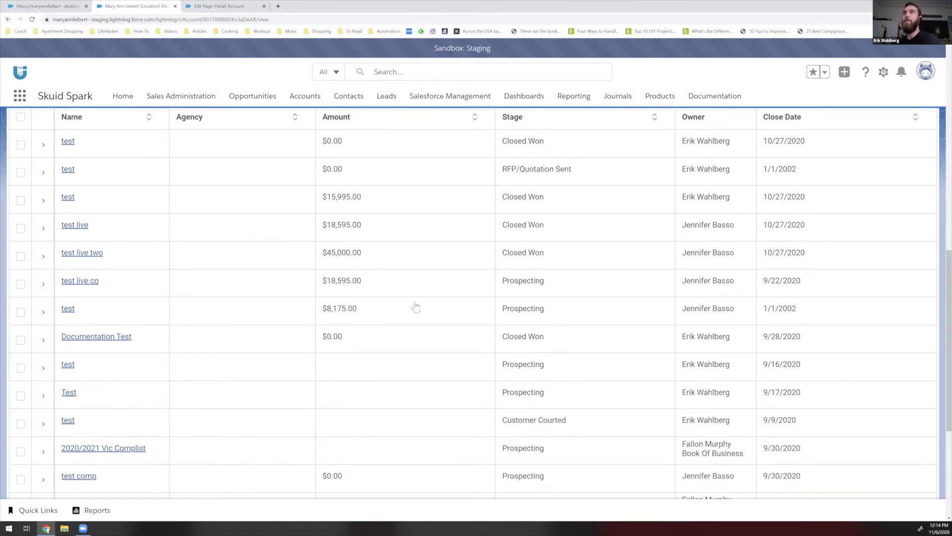
click(457, 307)
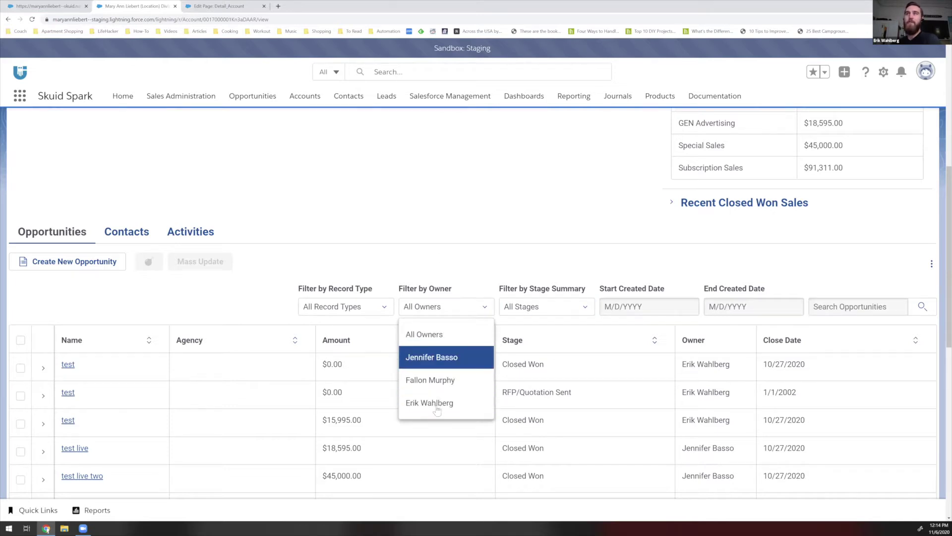
click(450, 281)
Preview the IO 2021 opportunity from Current Pipeline, review its details and Subscription Sales lines, and close the preview.
scroll(254, 222, up, 5)
scroll(254, 222, up, 2)
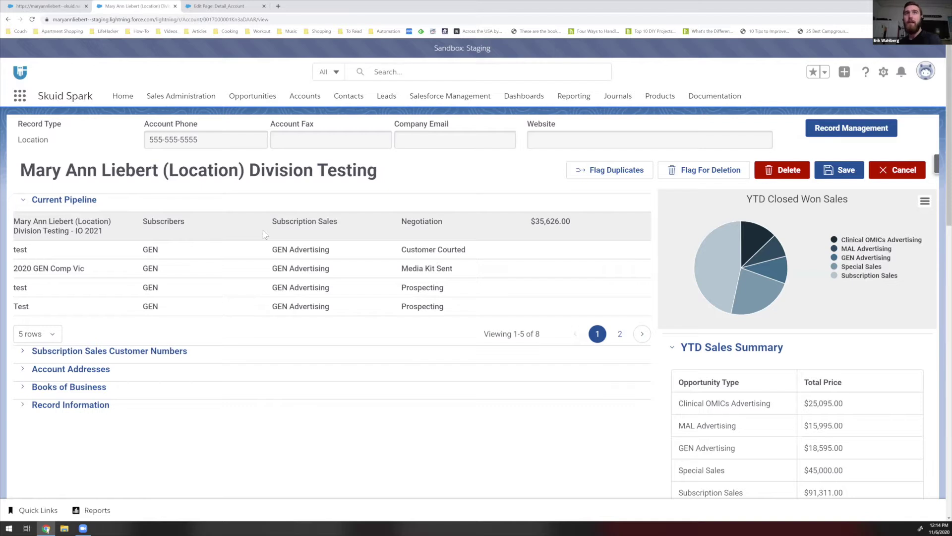
click(263, 230)
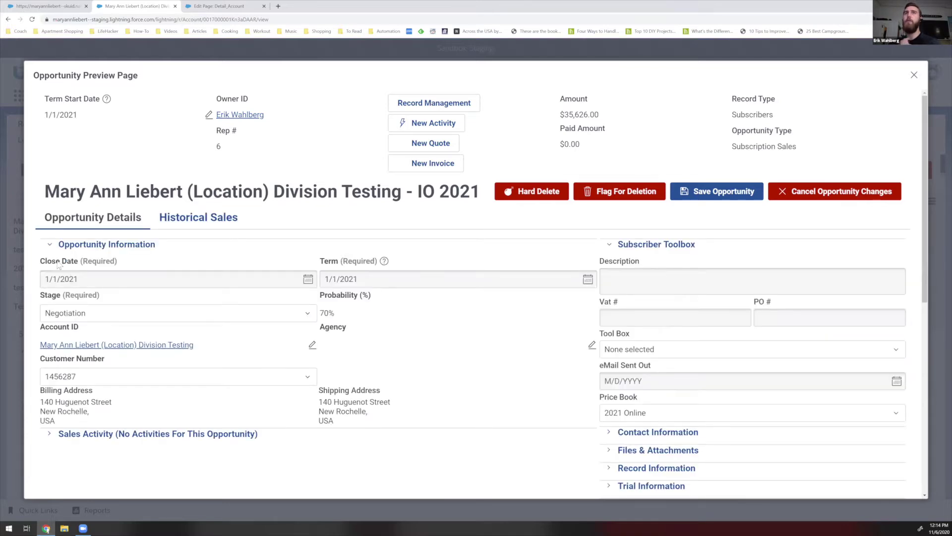
scroll(288, 248, down, 2)
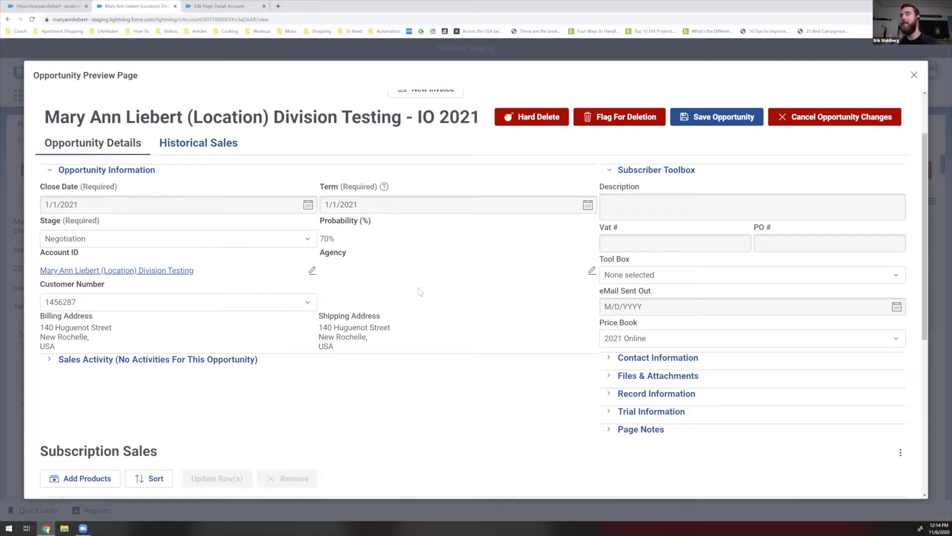
scroll(450, 370, down, 5)
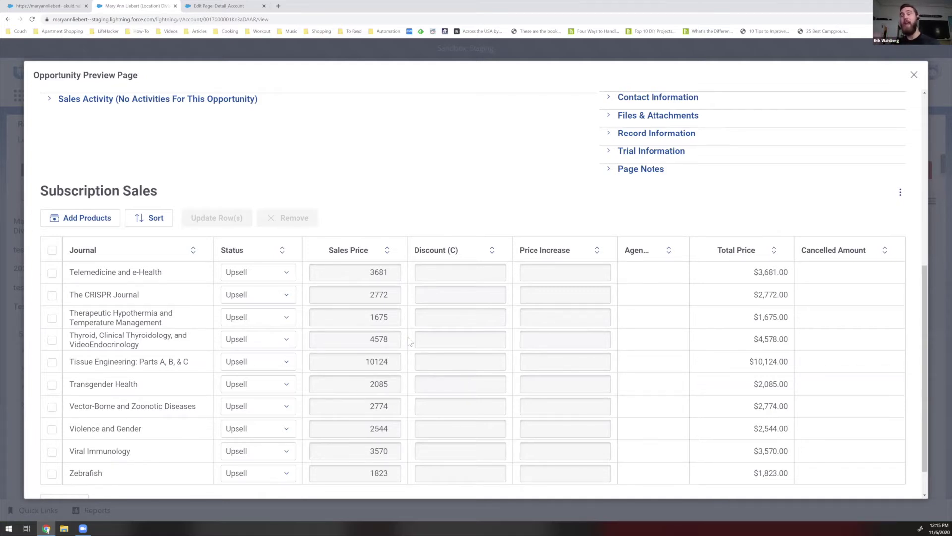
scroll(411, 339, up, 1)
scroll(451, 332, up, 6)
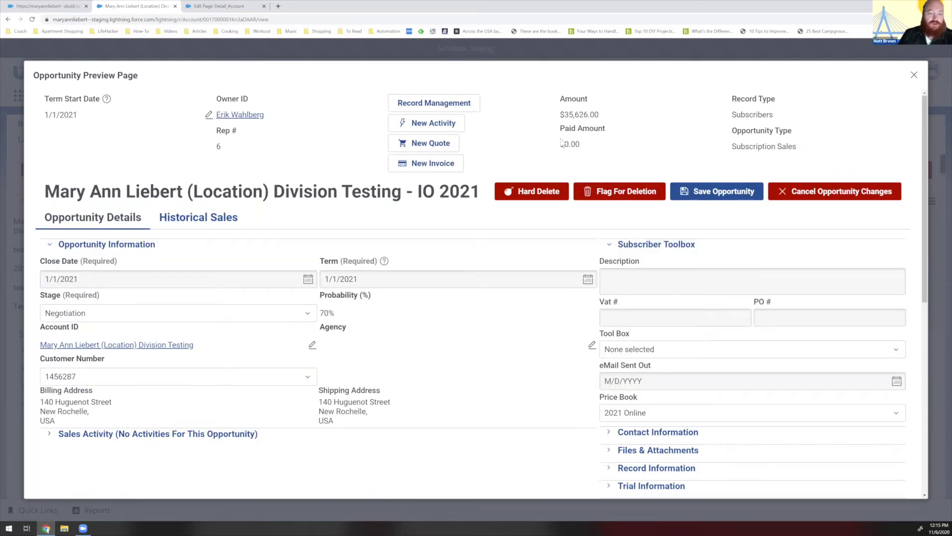
click(914, 75)
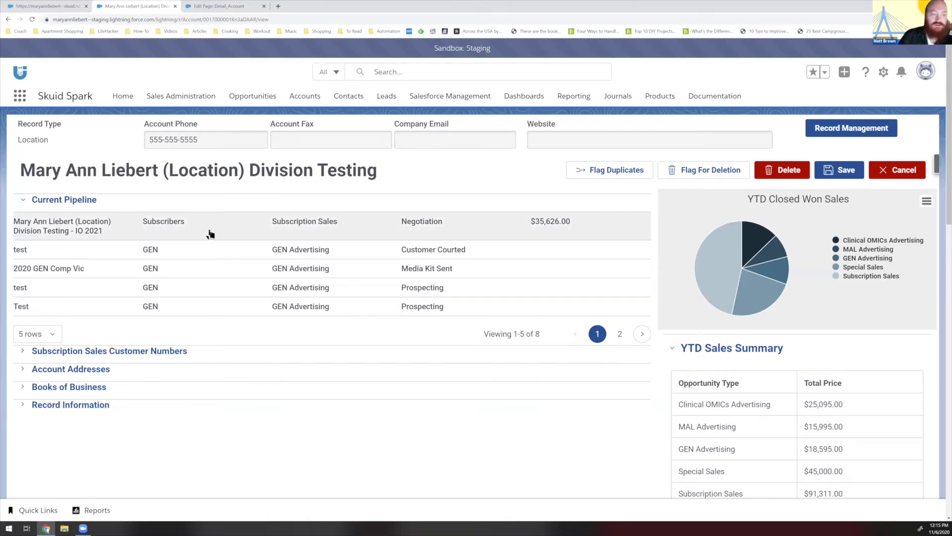
Reopen the IO 2021 opportunity preview and review its details and Contact Information section.
click(225, 237)
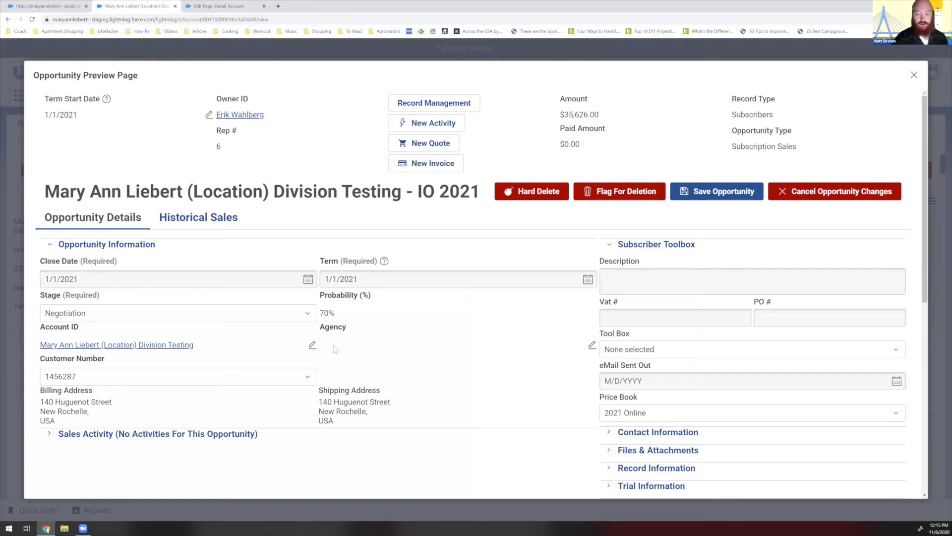
scroll(413, 370, down, 5)
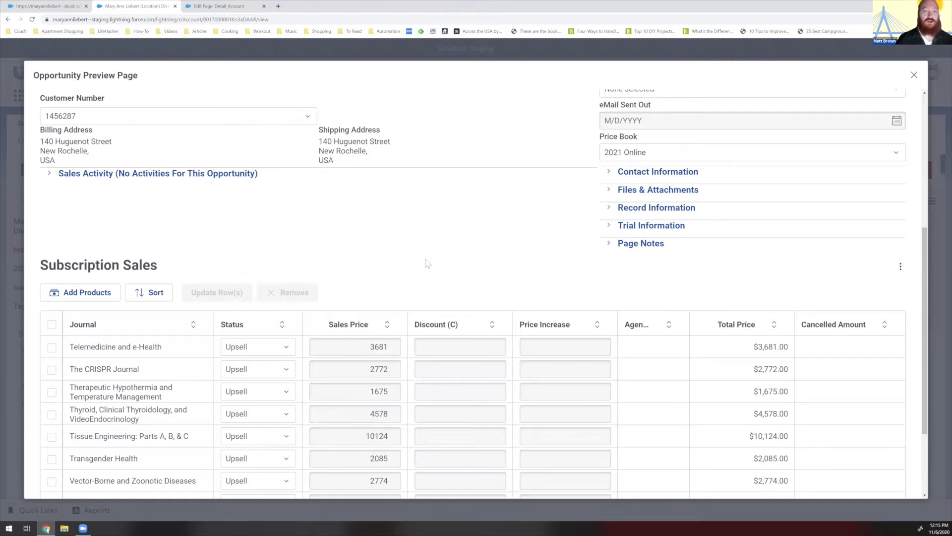
scroll(525, 313, up, 2)
scroll(532, 333, up, 1)
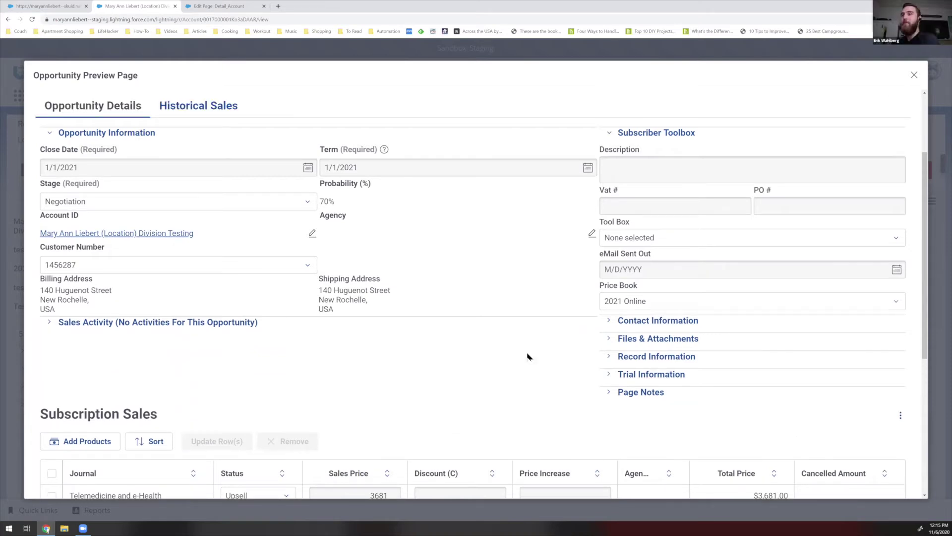
click(624, 321)
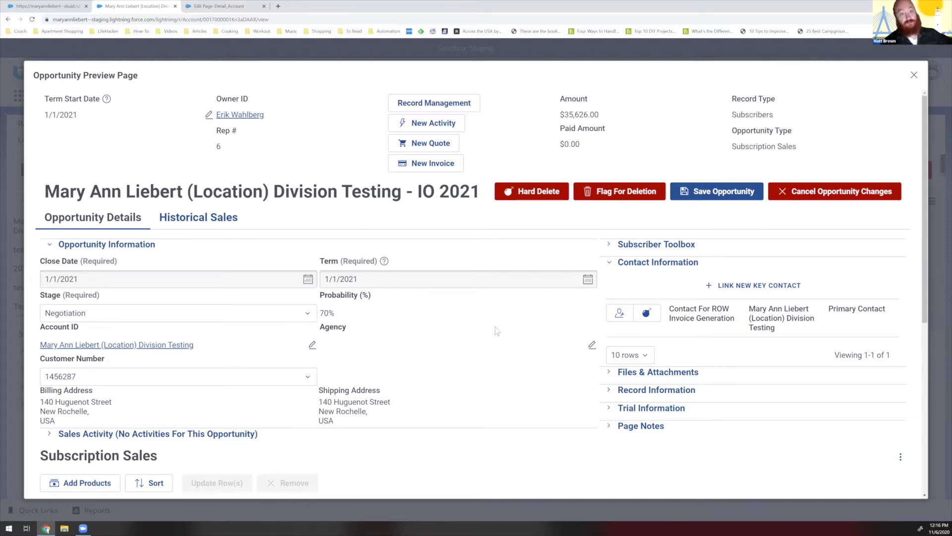
scroll(495, 330, down, 1)
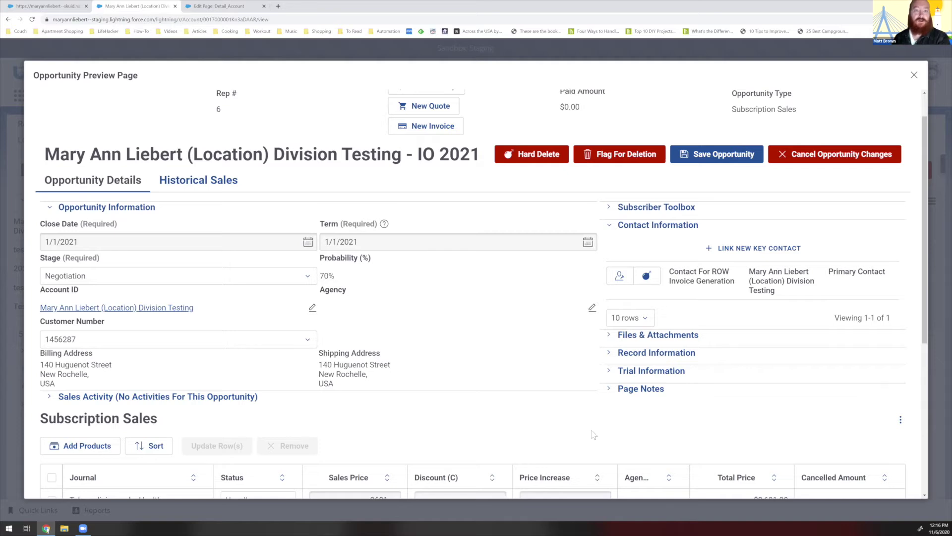
scroll(593, 436, up, 1)
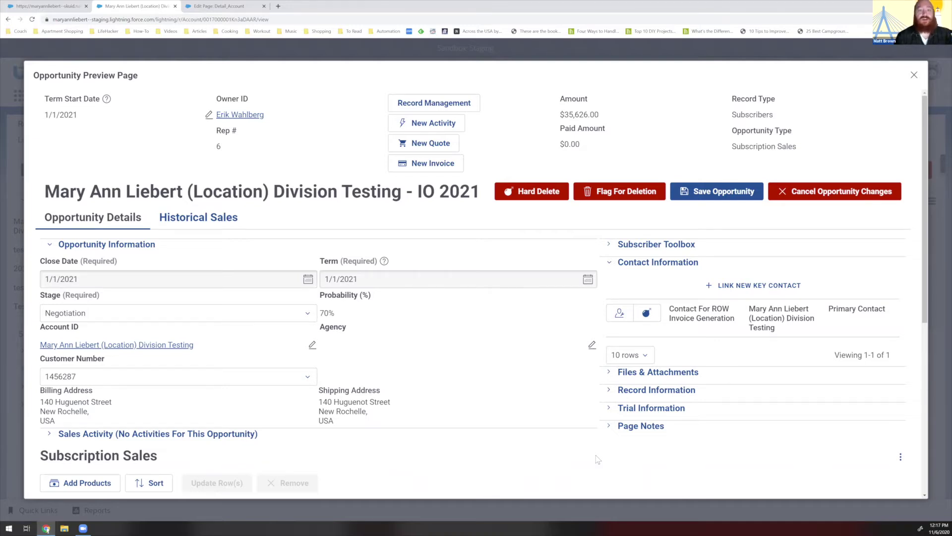
Create a new quote from the opportunity's Sales Activity section and review its billing, shipping and journal lines.
click(271, 435)
click(151, 286)
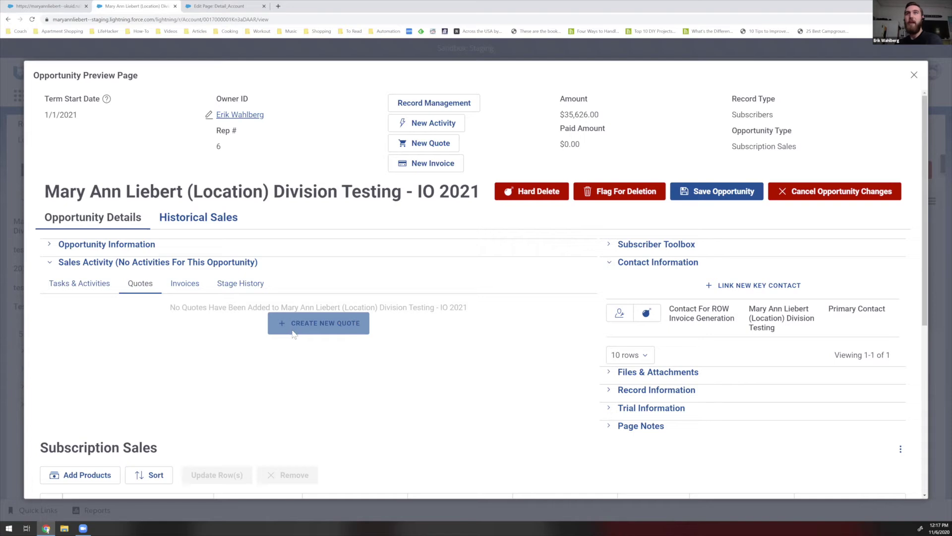
click(292, 332)
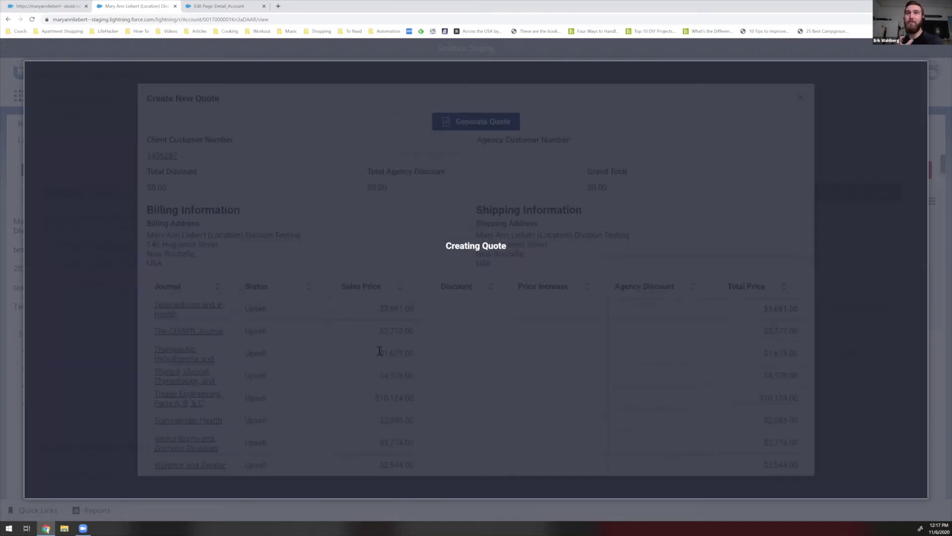
scroll(359, 336, down, 2)
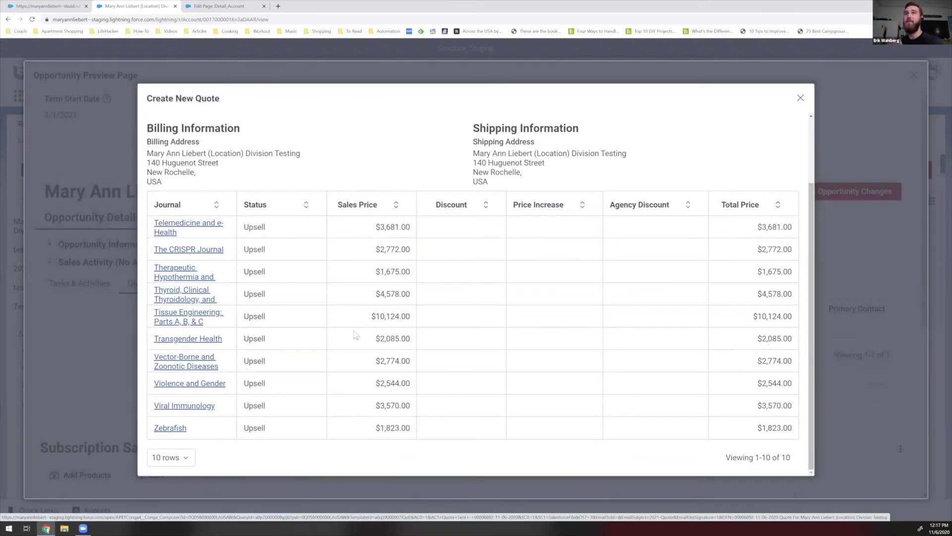
scroll(388, 318, up, 2)
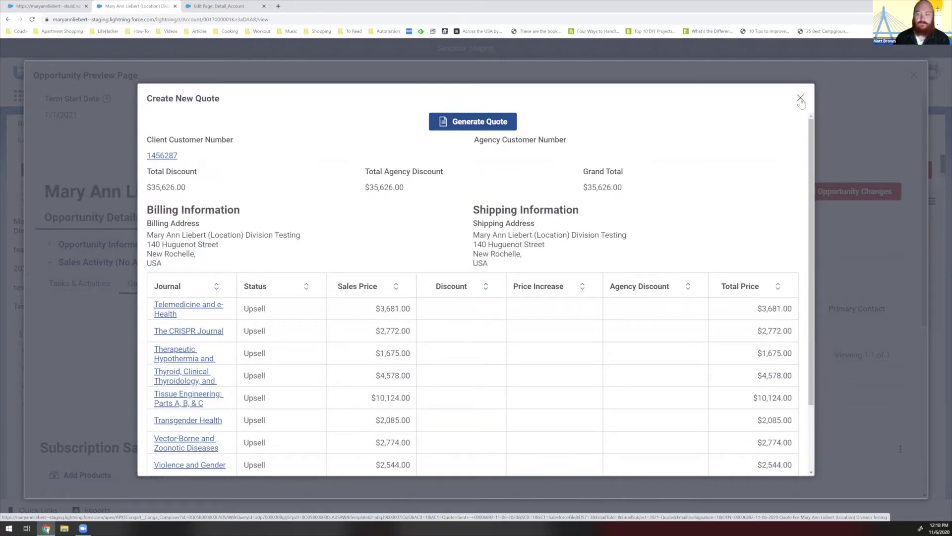
Close the new quote, inspect the New Quote Created activity, and show the opportunity's list of quotes.
click(121, 283)
click(90, 284)
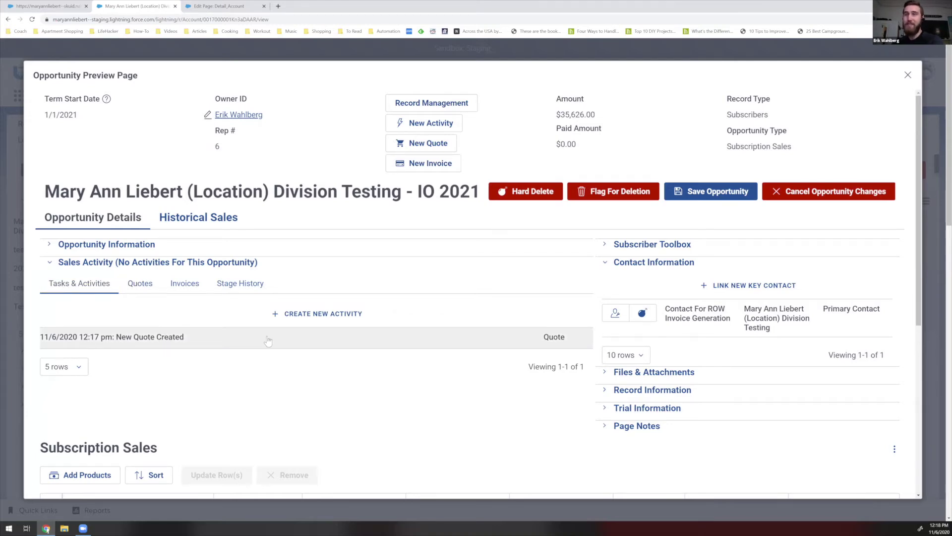
click(268, 340)
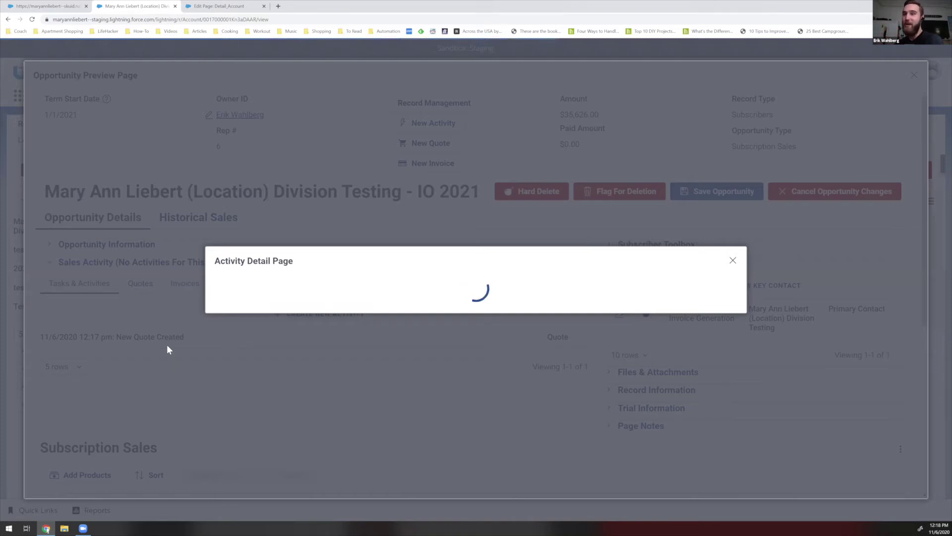
click(730, 257)
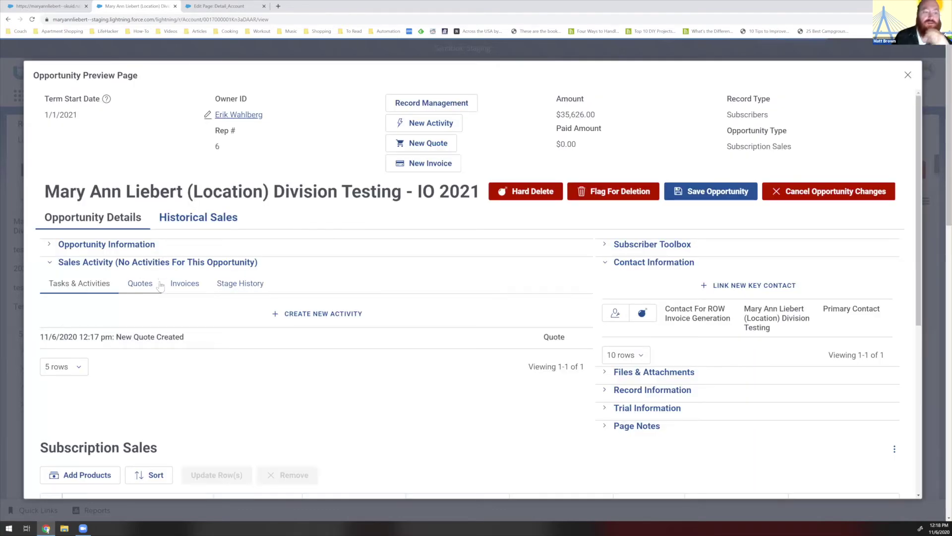
click(140, 285)
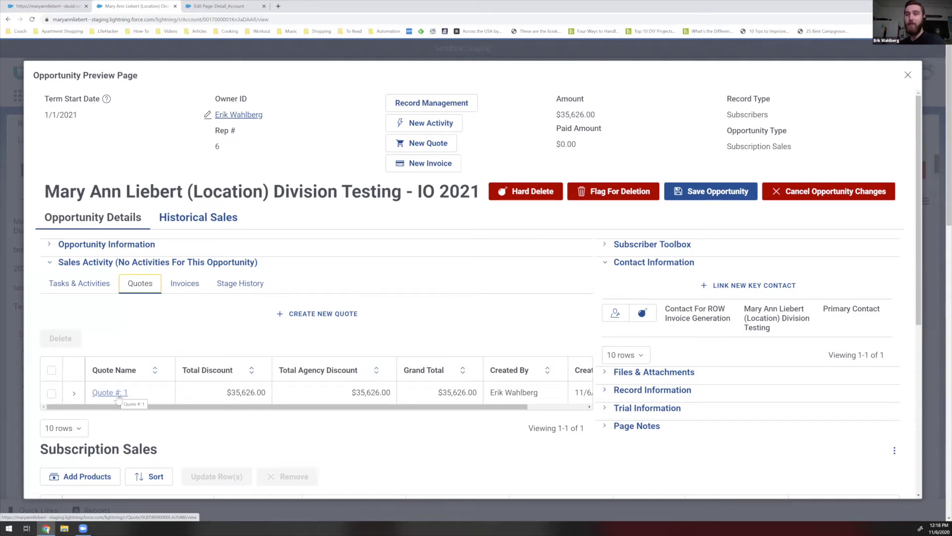
Switch to the Component_Developers page and examine the Original Button code under Replicating URL Buttons in Skuid.
click(51, 6)
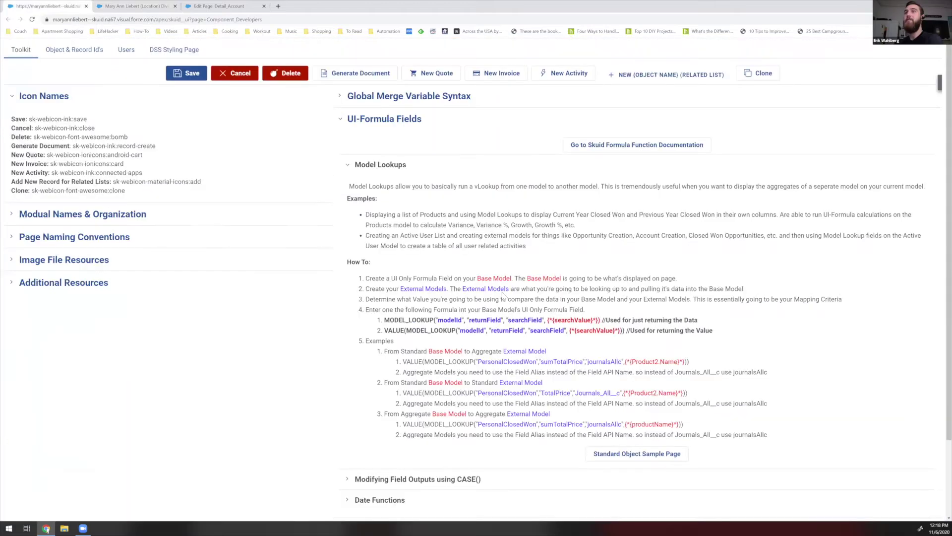
scroll(465, 387, down, 2)
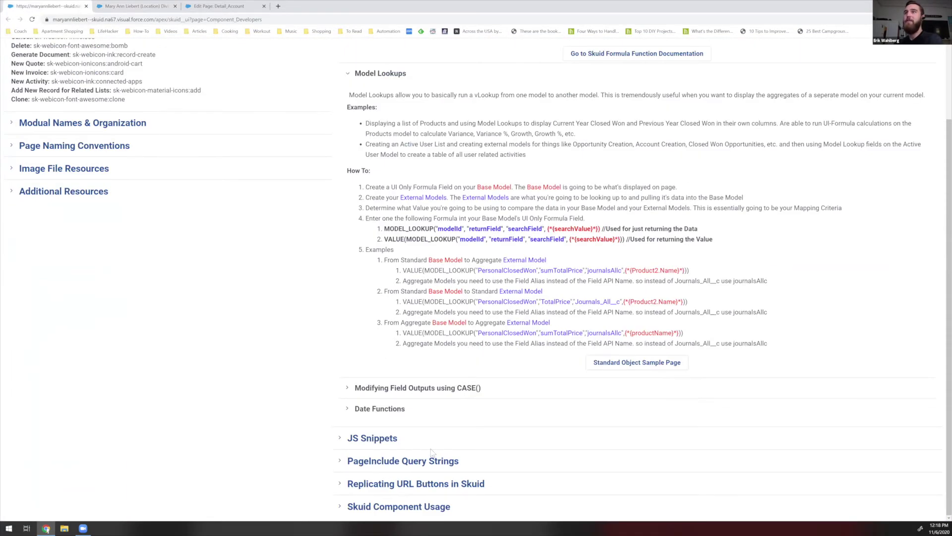
click(461, 484)
scroll(462, 407, down, 2)
drag(490, 409, 407, 383)
drag(361, 297, 340, 254)
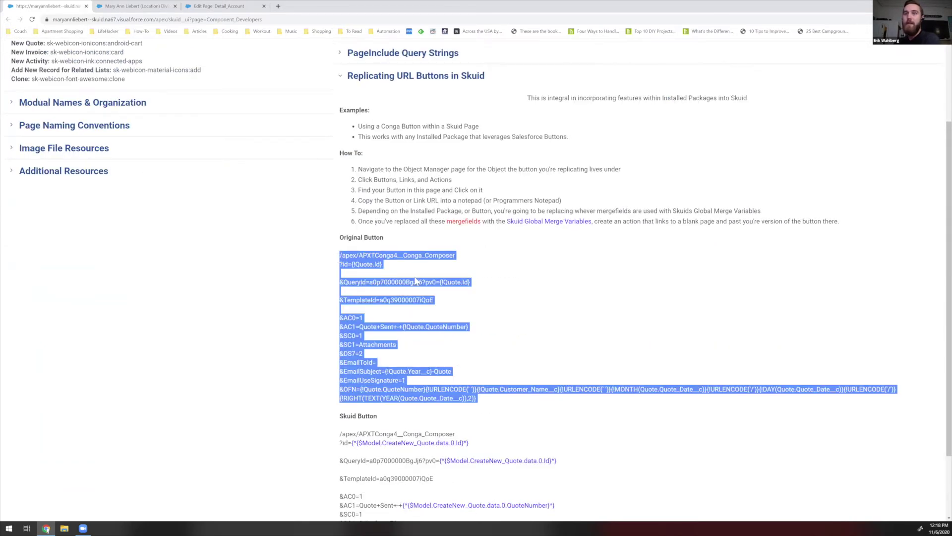
click(416, 281)
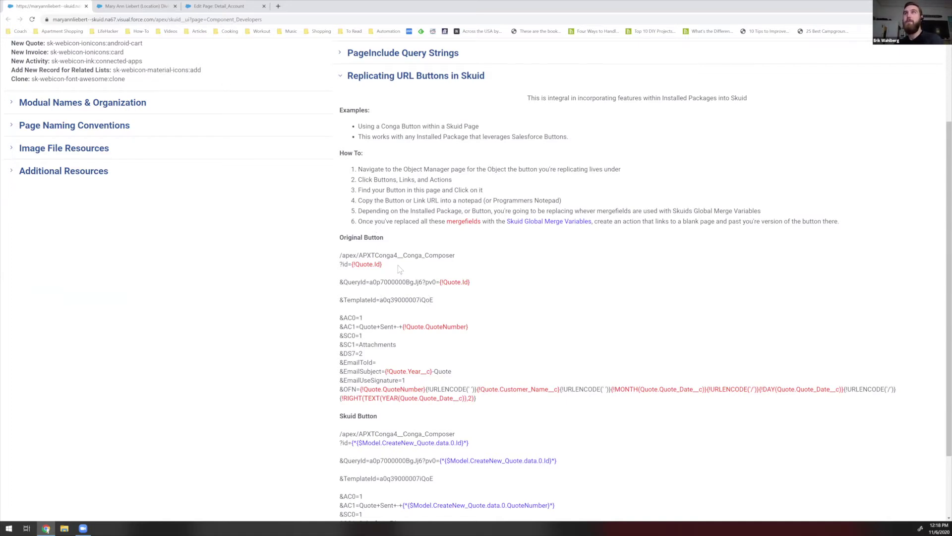
Return to the account record, close the opportunity preview, and show the Subscription Sales Customer Numbers.
click(165, 6)
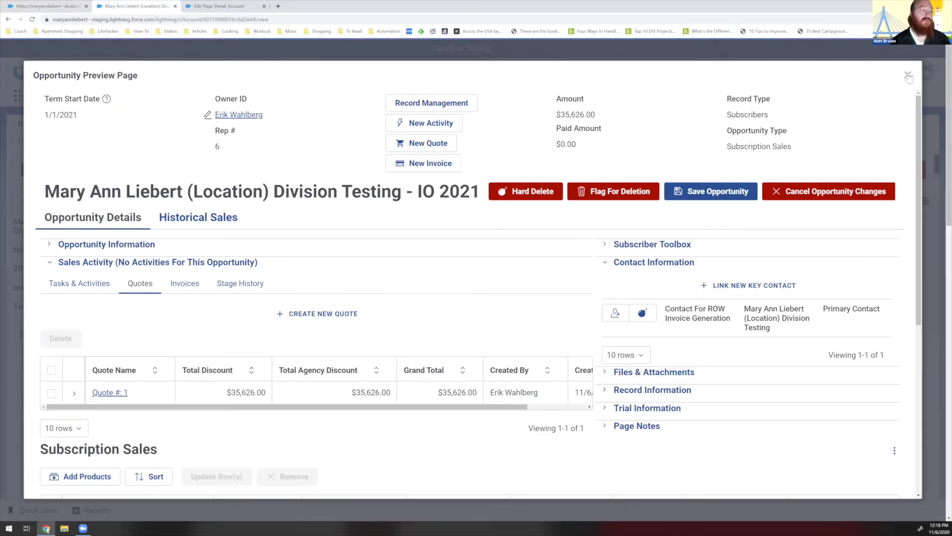
click(908, 75)
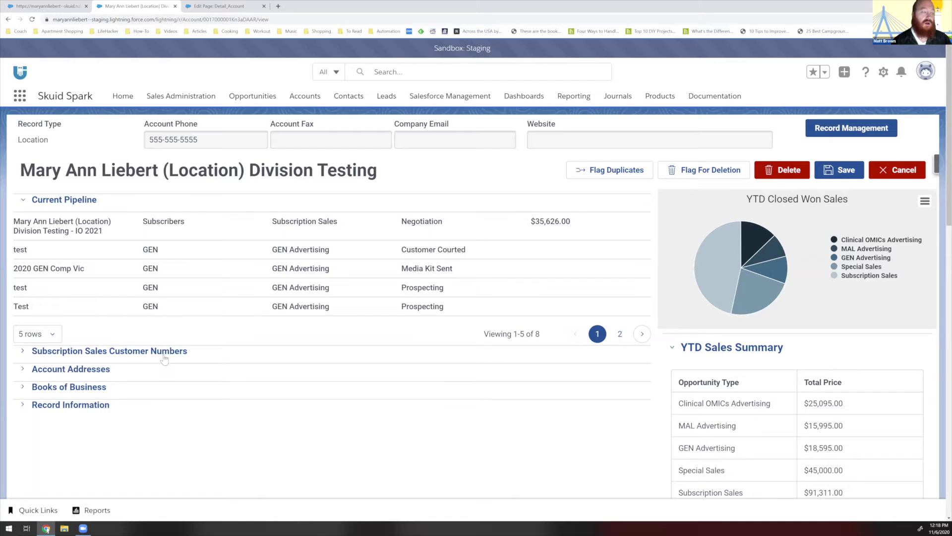
click(163, 355)
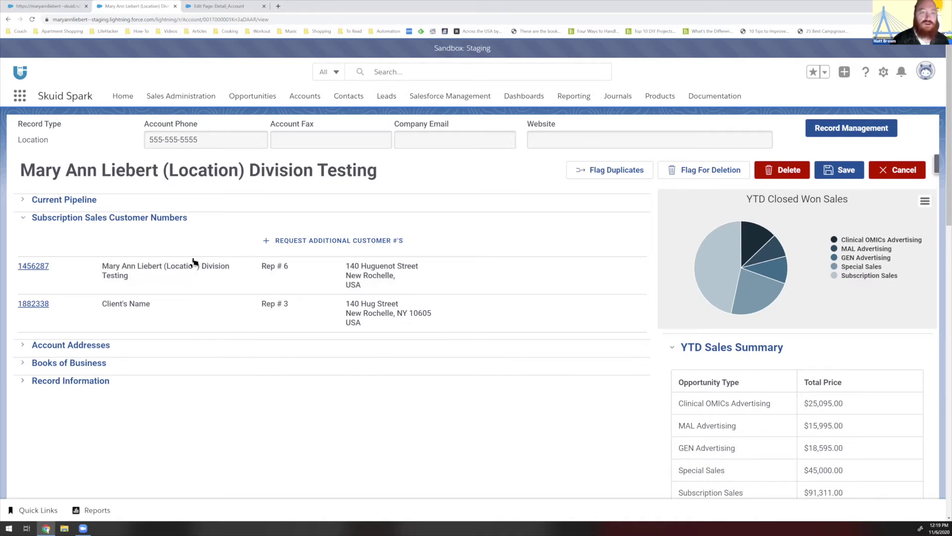
Show the account's Opportunities table and check the available Filter by Owner options without choosing an owner.
scroll(369, 350, down, 2)
scroll(359, 343, down, 2)
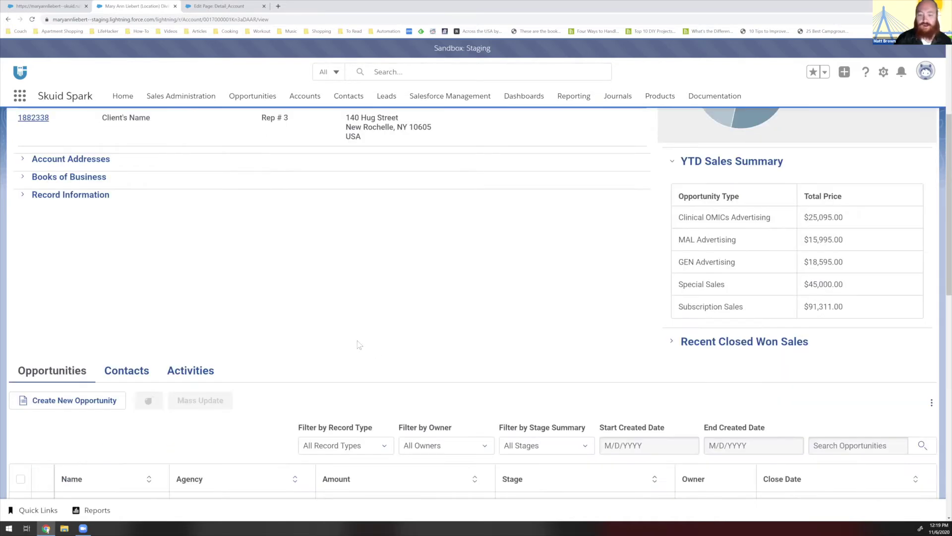
scroll(273, 312, down, 5)
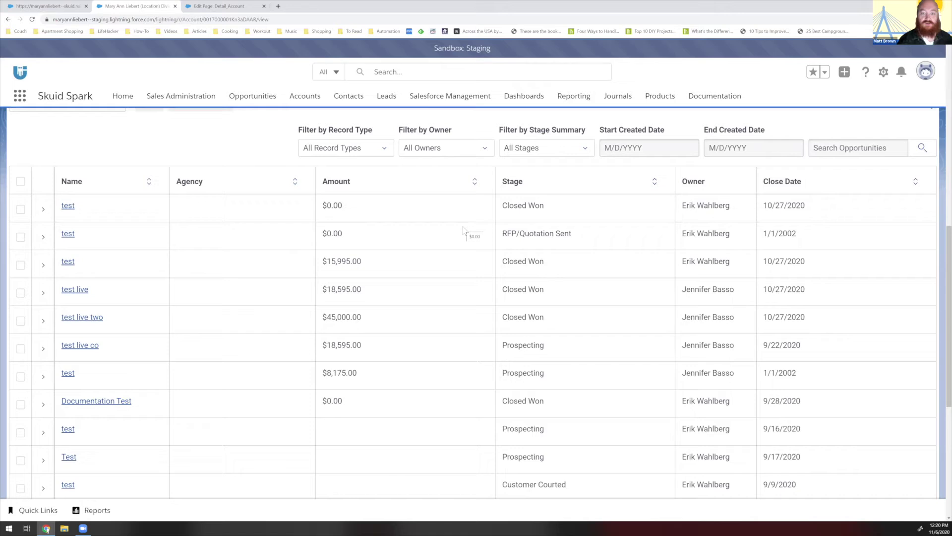
click(468, 149)
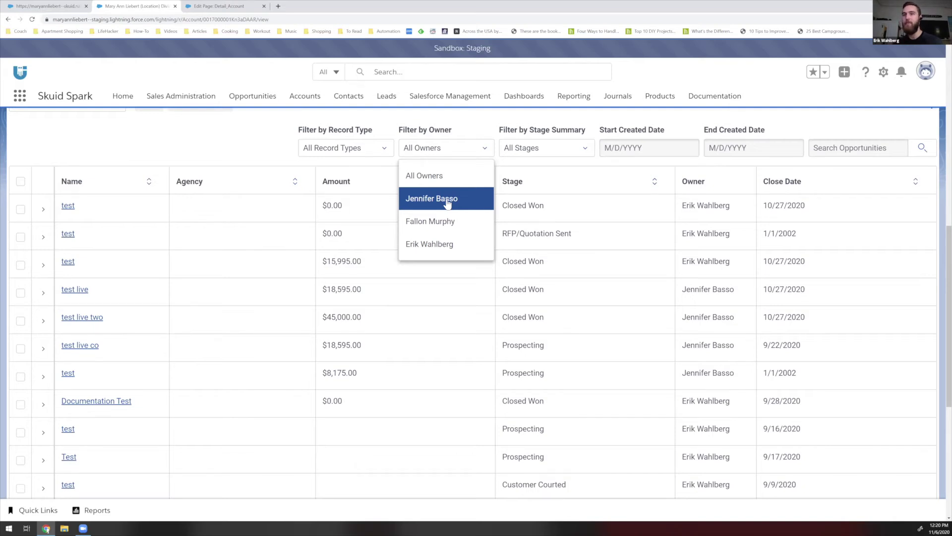
click(391, 234)
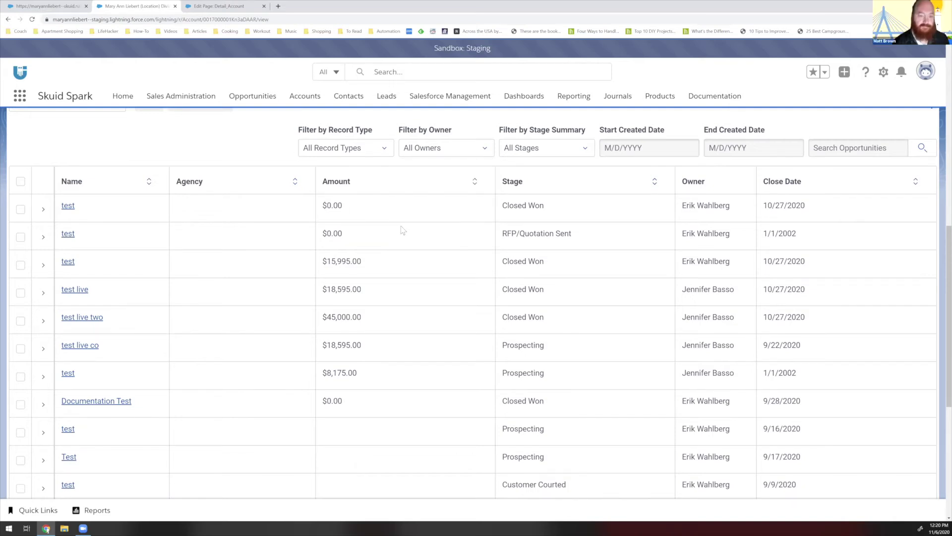
Open the sales summary of the first Subscription Sales Customer Number and examine the charts on its Sales Dashboard.
scroll(300, 240, up, 10)
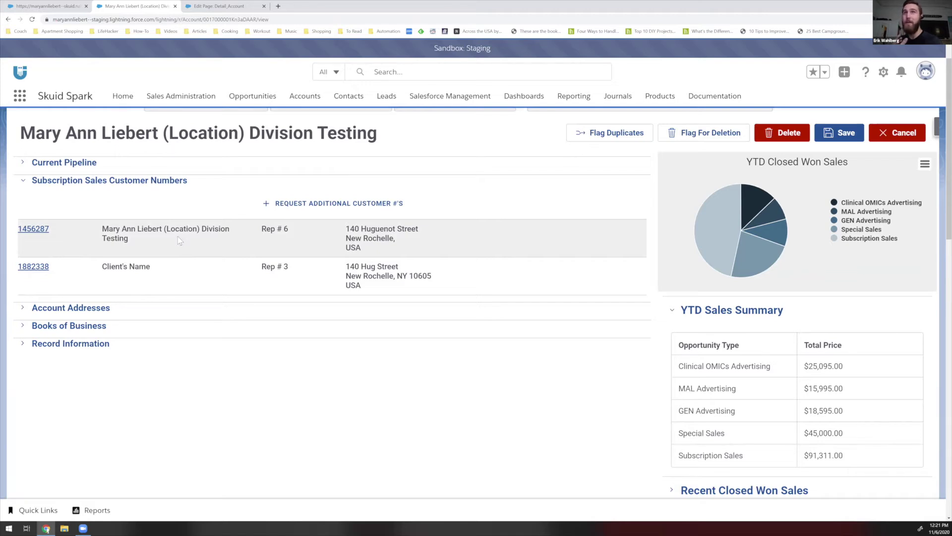
click(292, 224)
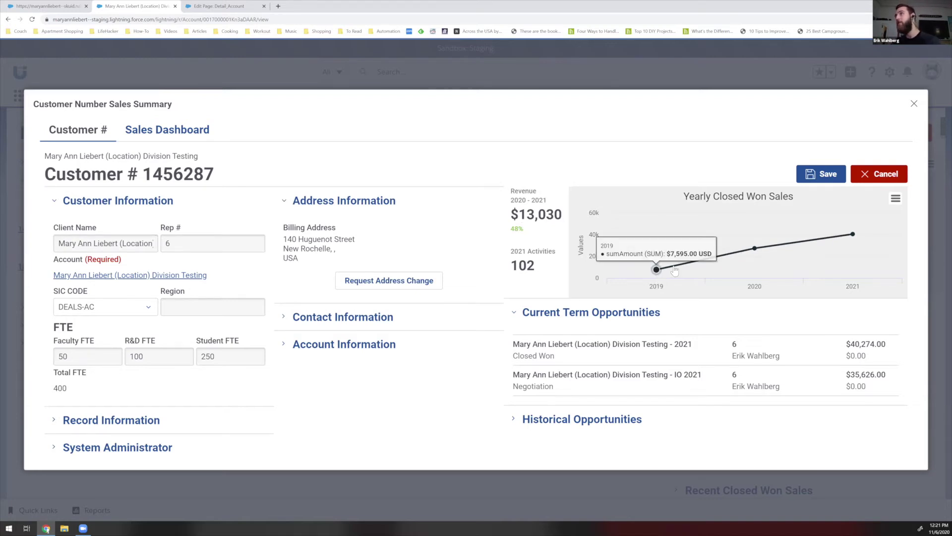
click(169, 134)
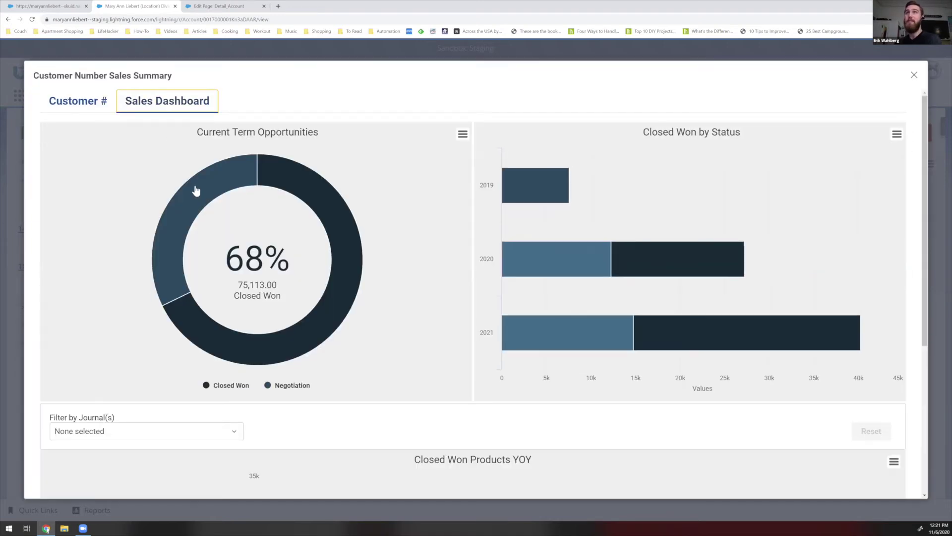
mouse_move(248, 168)
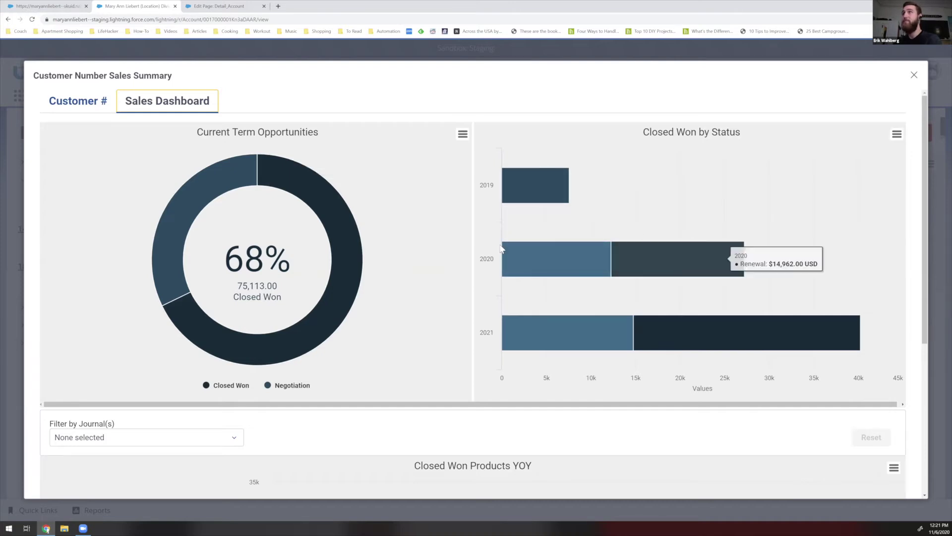
Filter the Closed Won Products YOY chart to the journal AIDS Patient Care and STDs.
scroll(461, 292, down, 5)
click(229, 198)
click(141, 287)
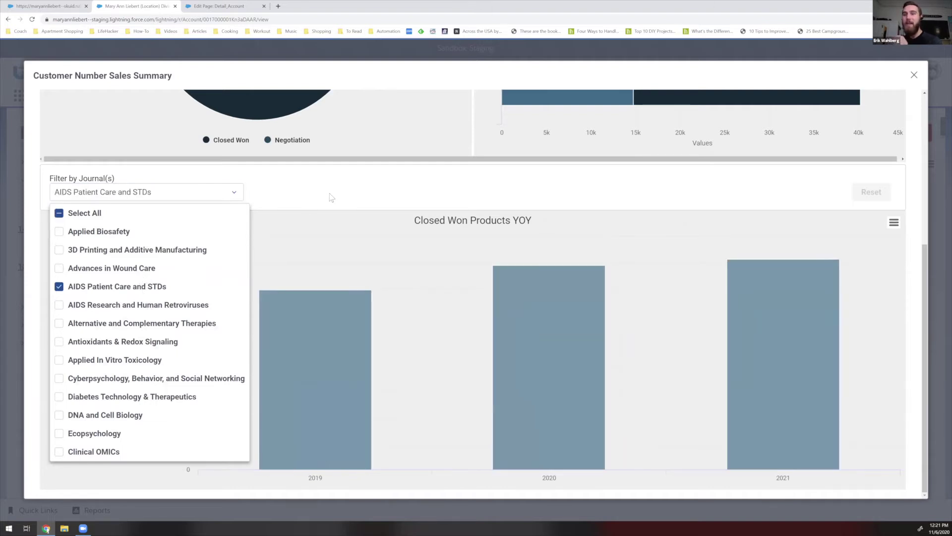
click(331, 196)
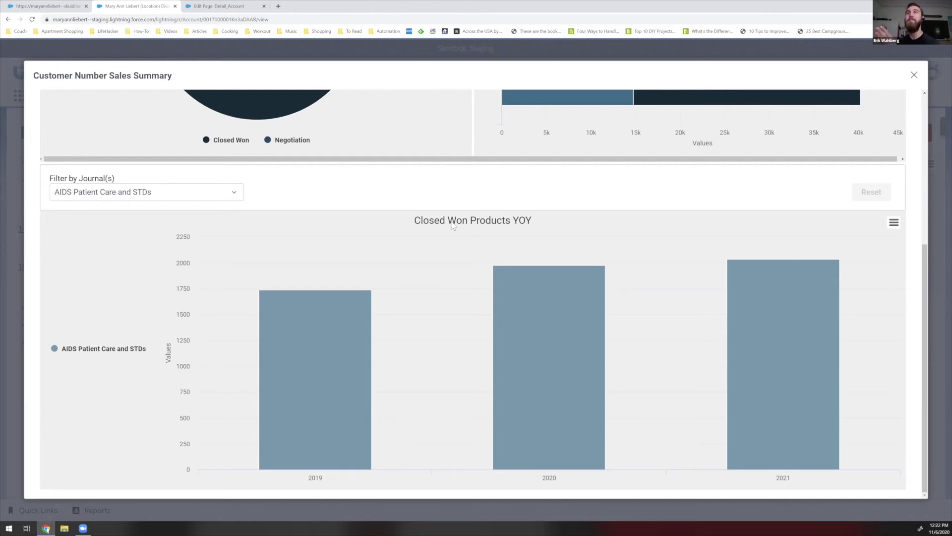
Clear the AIDS Patient Care and STDs journal filter so that no journal is selected.
scroll(453, 248, up, 4)
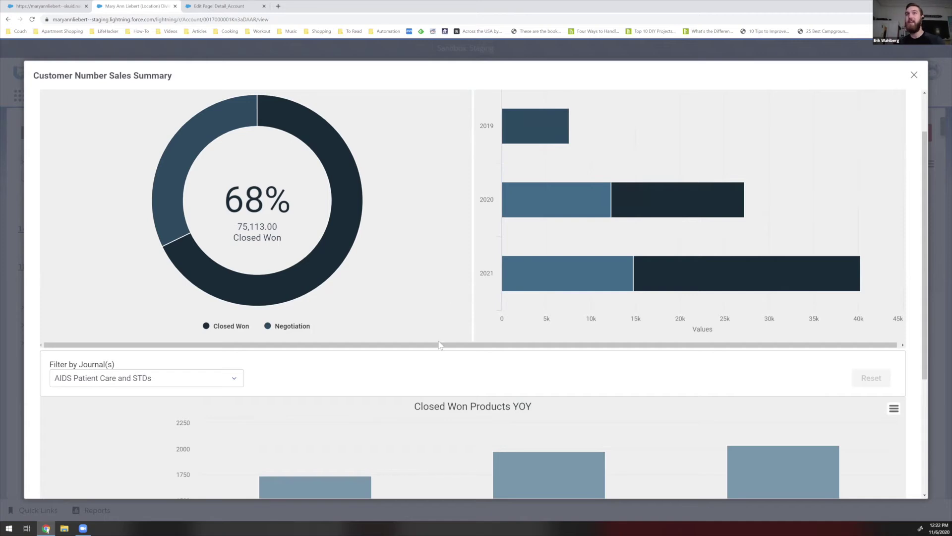
scroll(440, 345, down, 3)
click(229, 194)
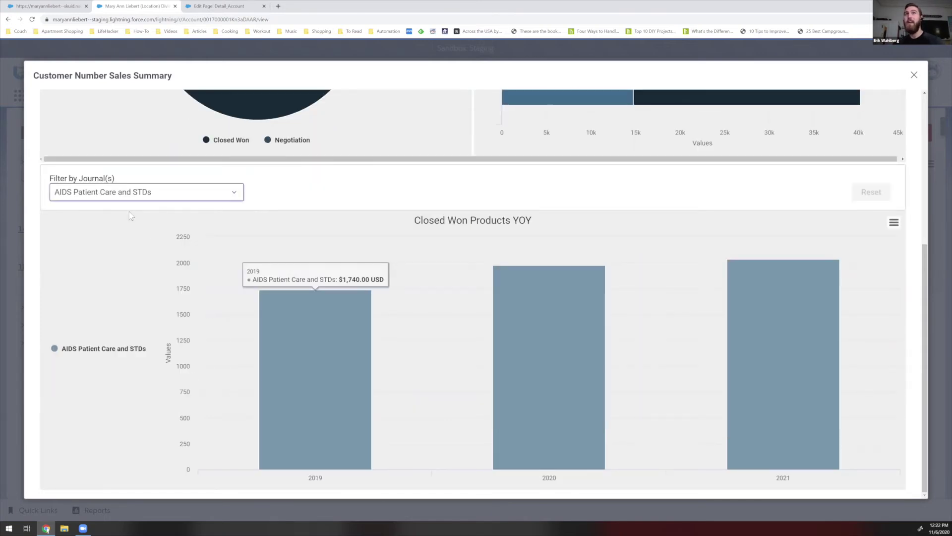
click(323, 196)
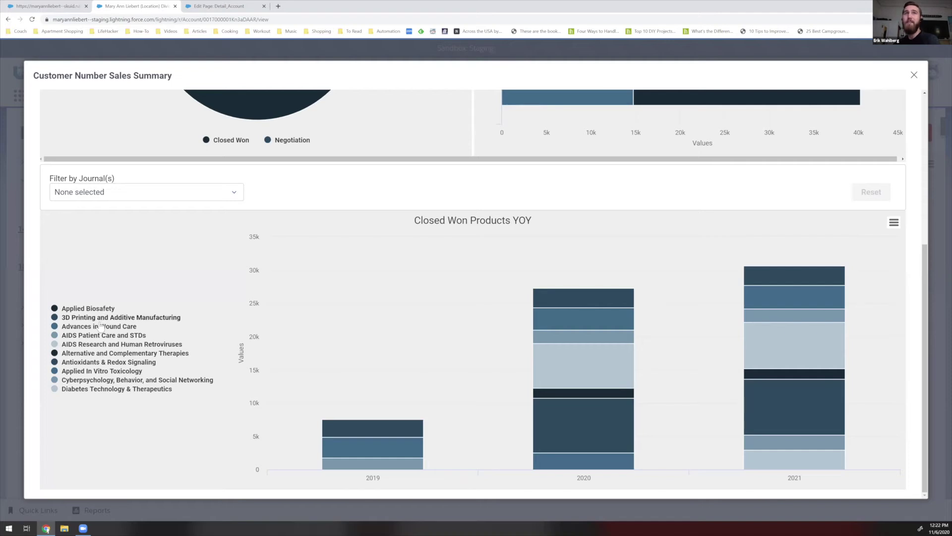
Filter Closed Won Products YOY by the journals AIDS Patient Care and STDs and AIDS Research and Human Retroviruses.
click(189, 196)
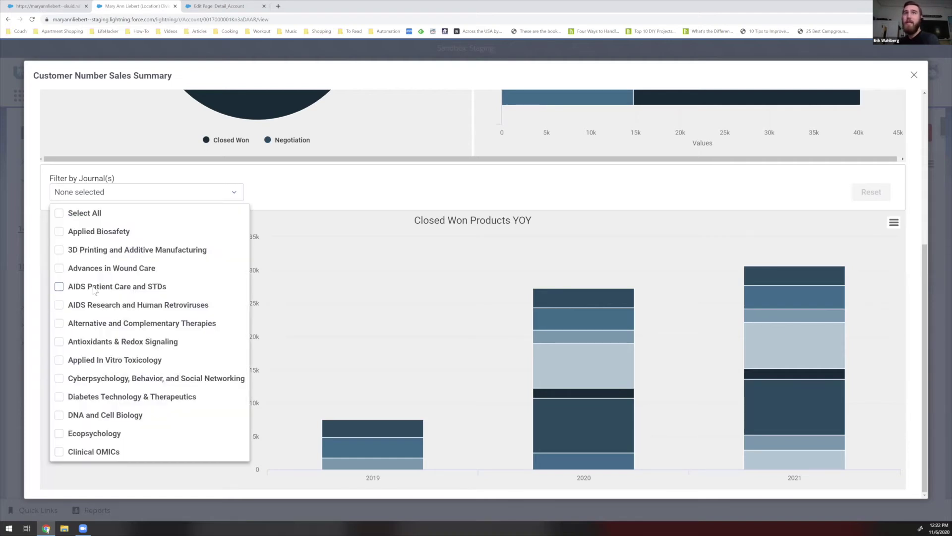
click(95, 288)
click(95, 305)
click(436, 338)
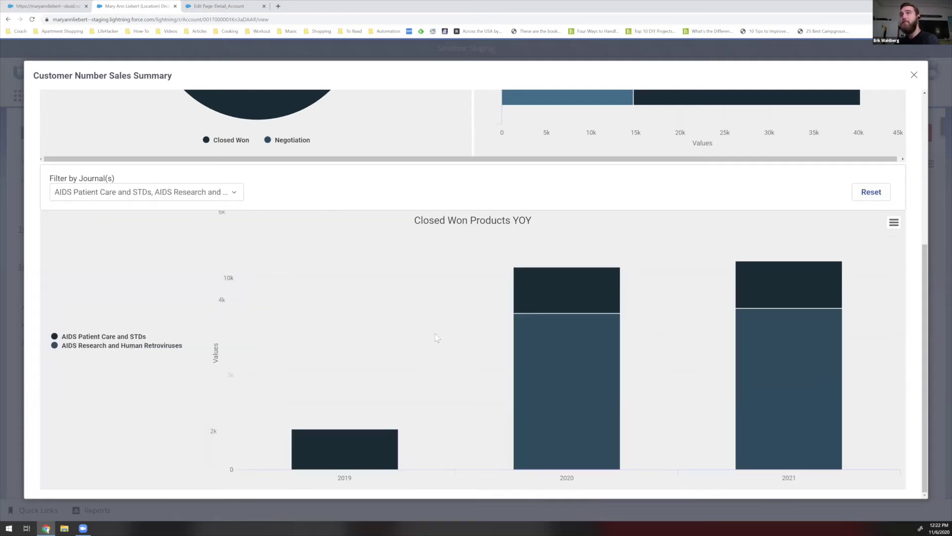
mouse_move(319, 460)
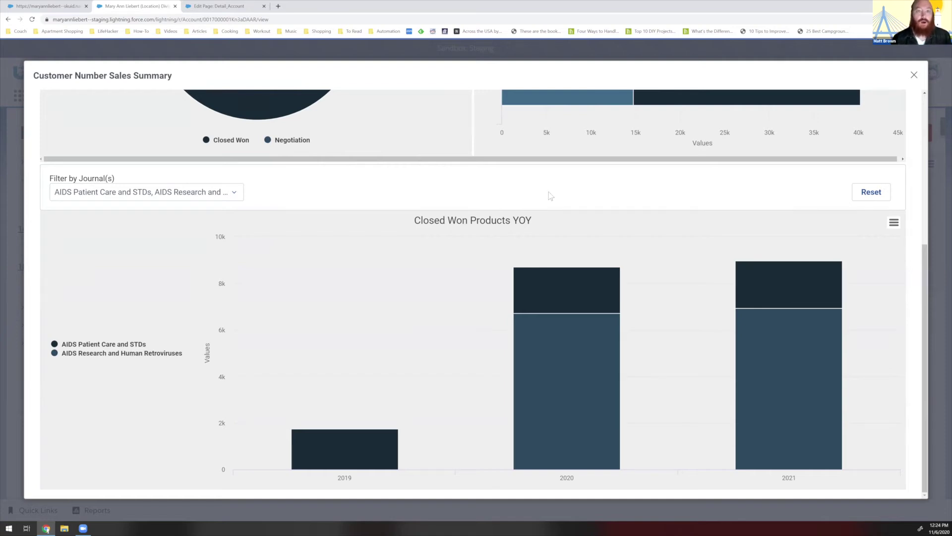
Reset the journal filter and close the Customer Number Sales Summary.
click(858, 196)
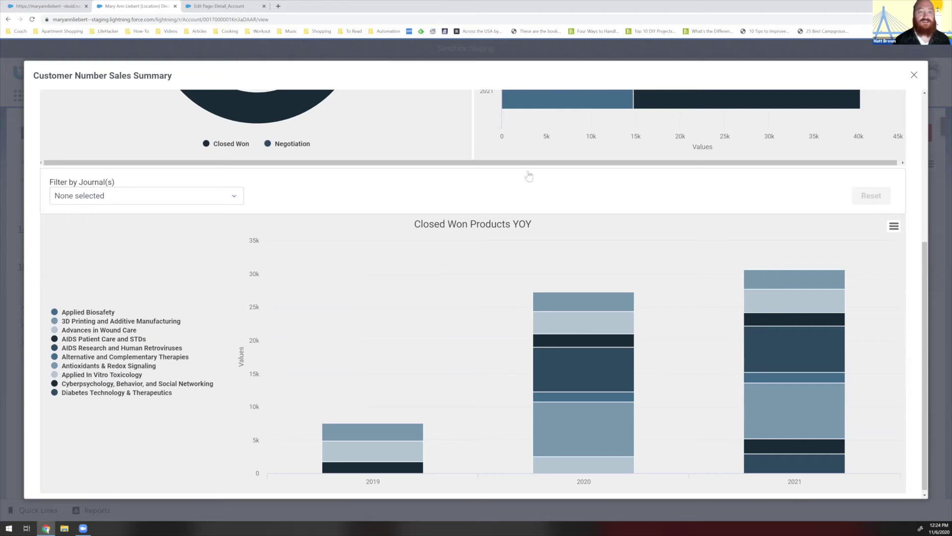
scroll(527, 179, up, 5)
click(914, 76)
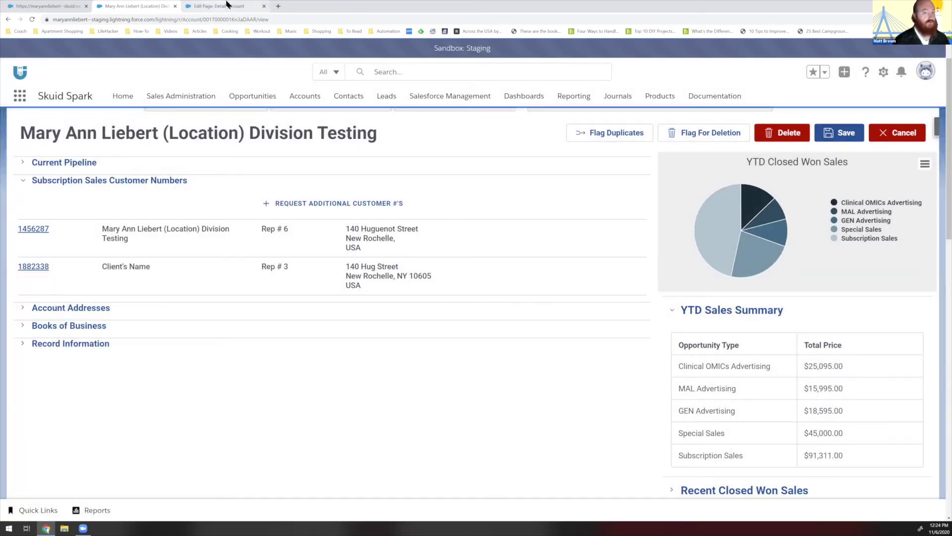
Switch to the Detail_Account page in the composer and inspect the properties of the list under Subscription Sales Customer Numbers.
click(227, 5)
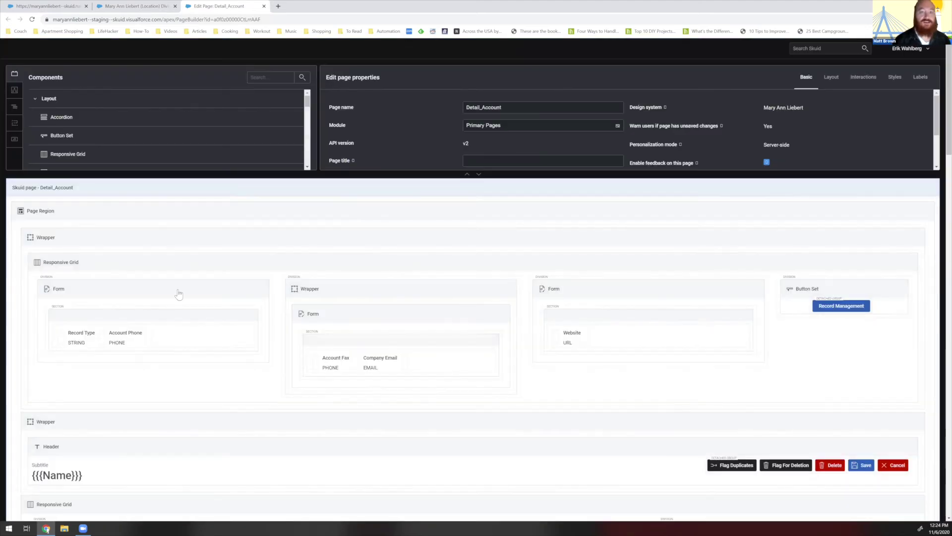
scroll(223, 334, down, 5)
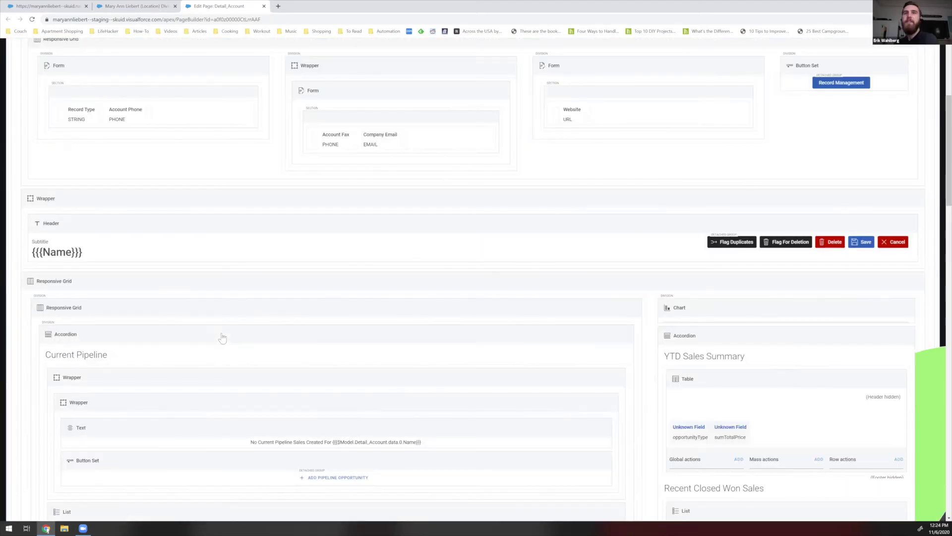
scroll(406, 348, down, 4)
scroll(147, 373, down, 2)
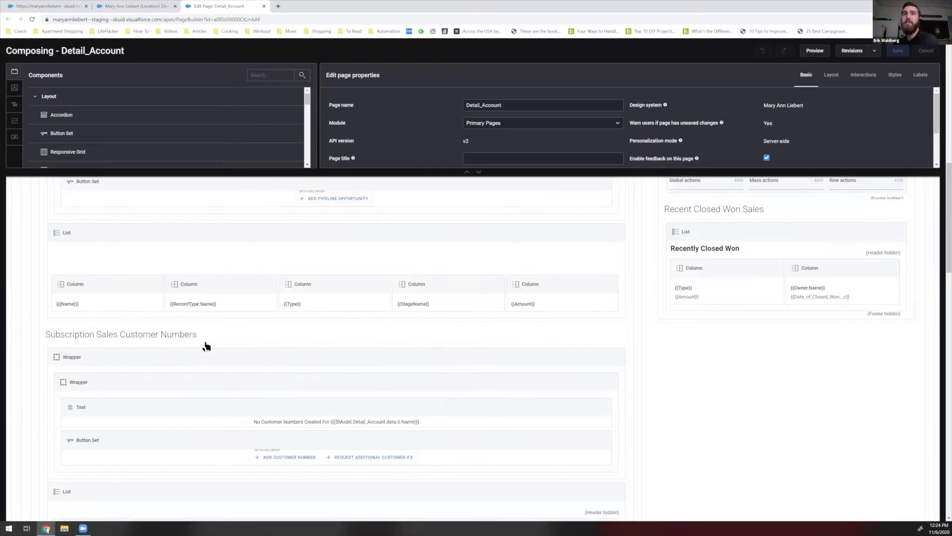
scroll(198, 372, down, 3)
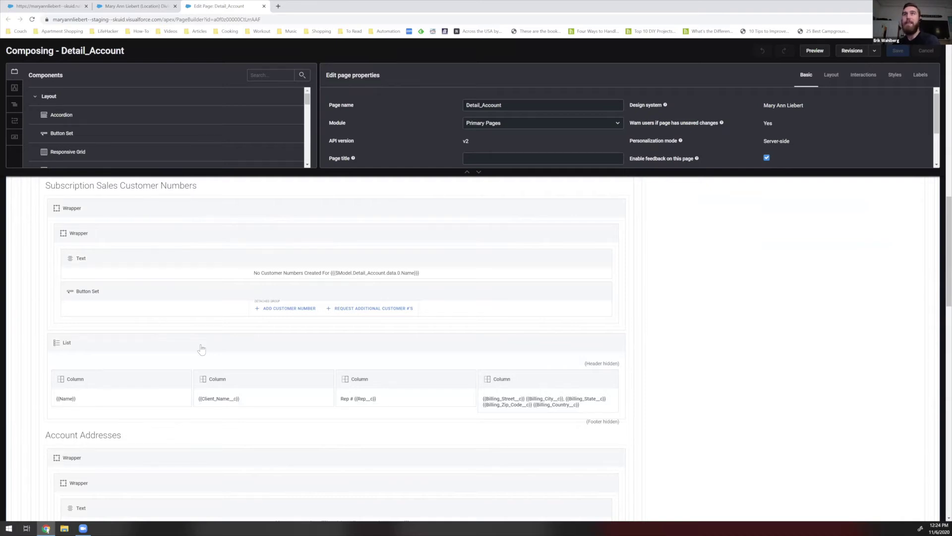
click(201, 349)
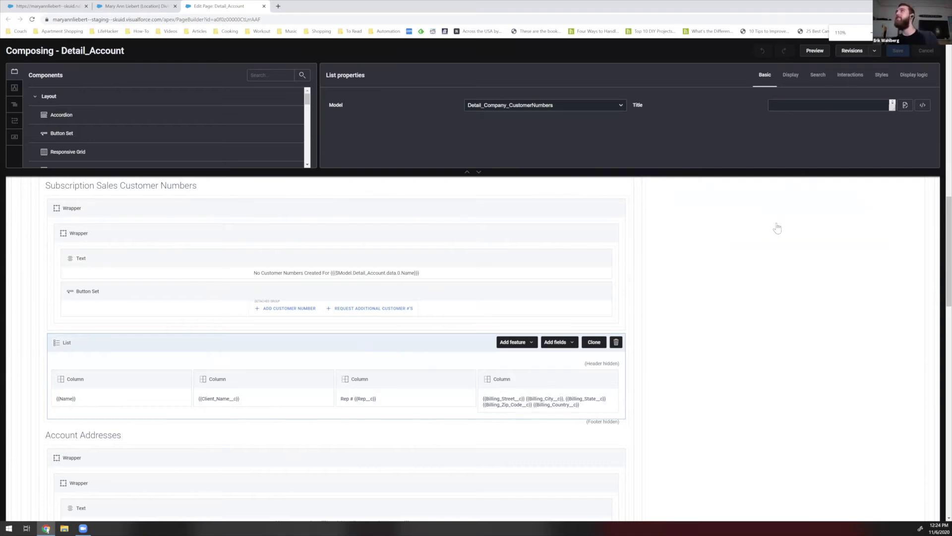
key(ctrl+plus)
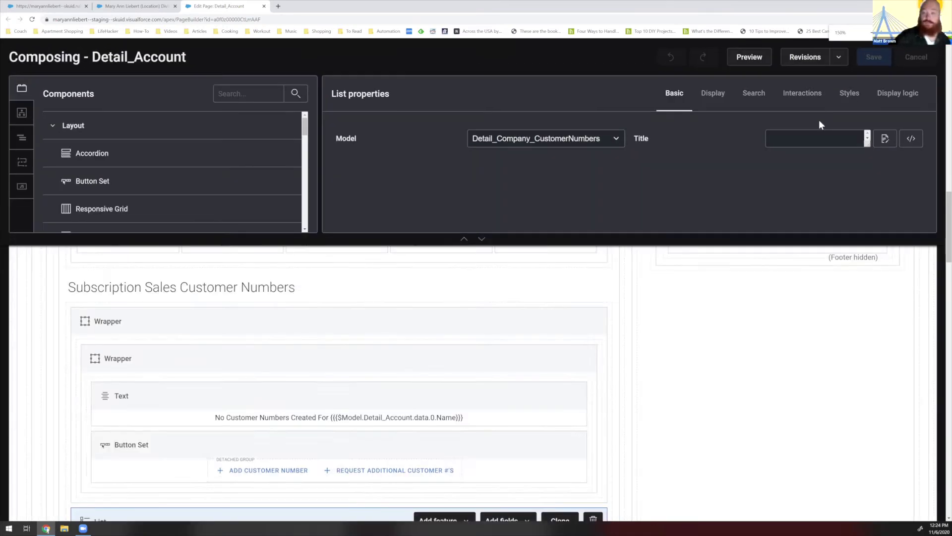
scroll(819, 120, down, 5)
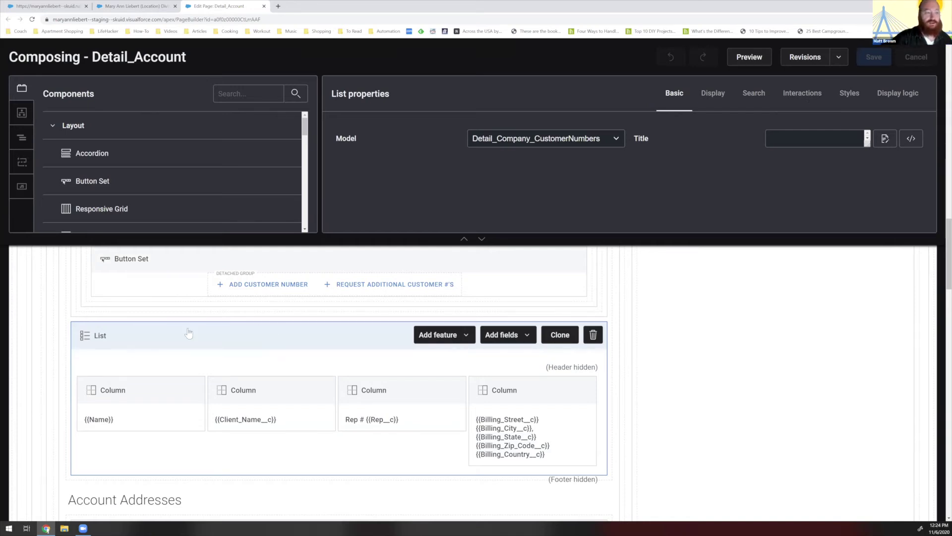
Search the page's models for "customer" and open the Detail_Company_CustomerNumbers model.
click(21, 113)
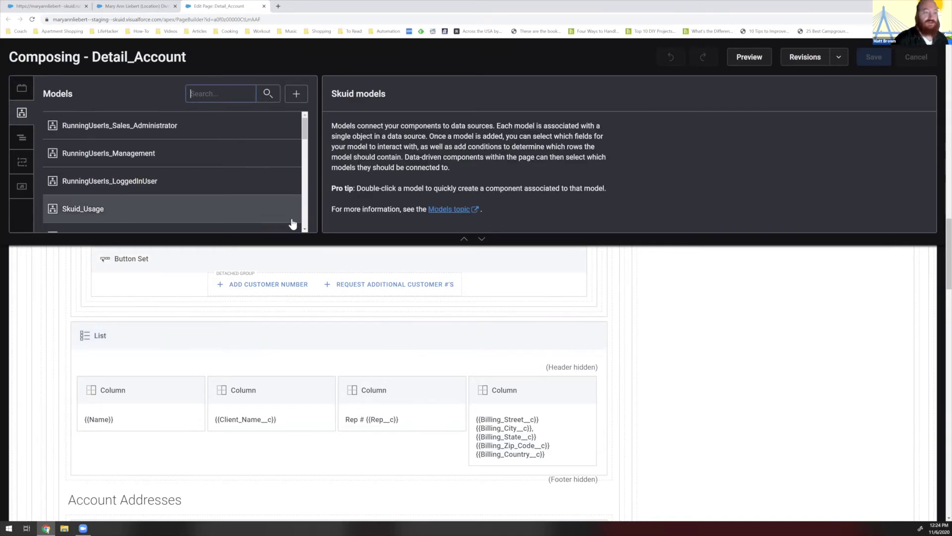
key(ctrl+minus)
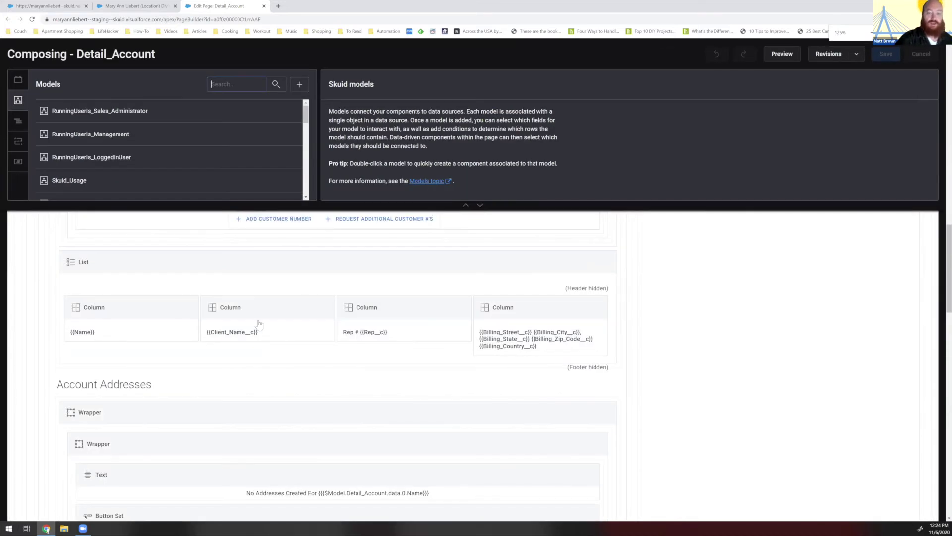
scroll(181, 141, down, 1)
scroll(181, 141, down, 4)
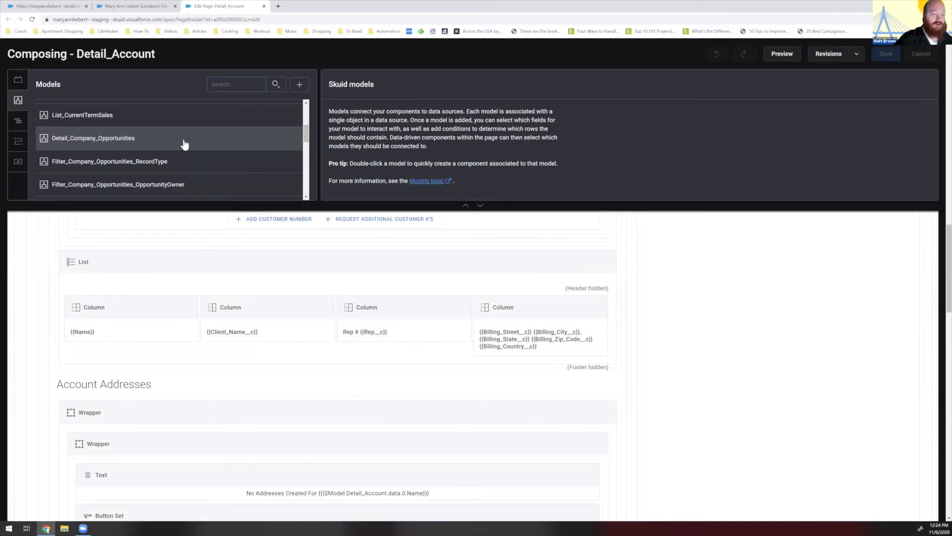
click(231, 85)
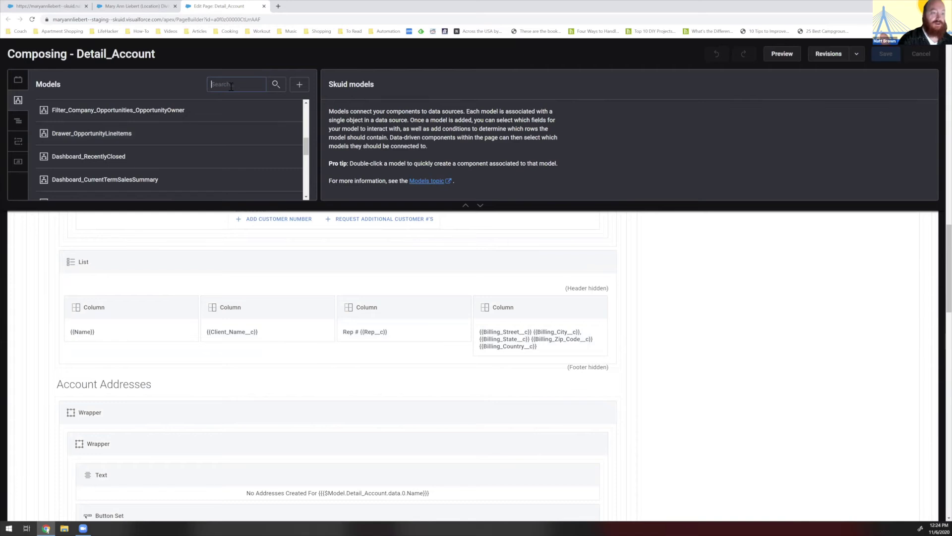
text(customer)
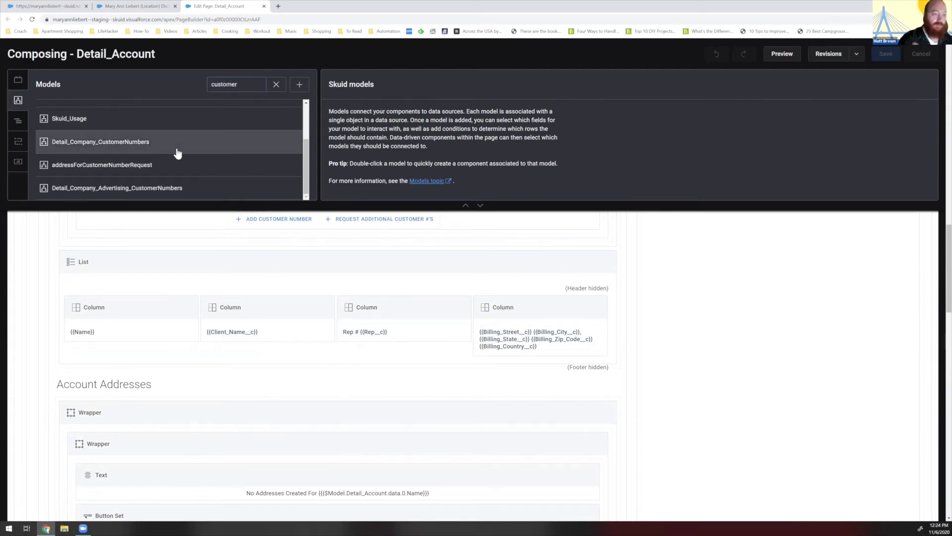
click(177, 149)
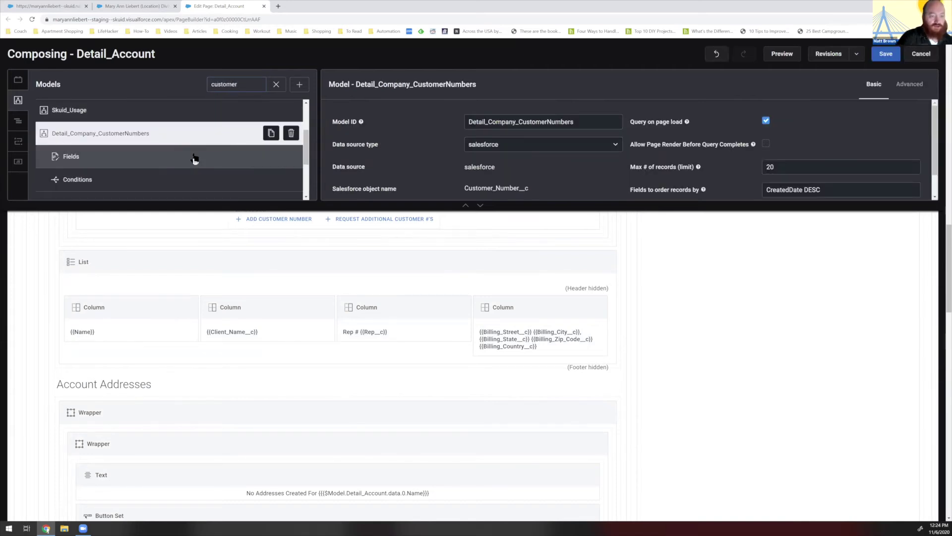
Enlarge the model editing area, clear the model search, and review the full list of the page's models.
click(479, 206)
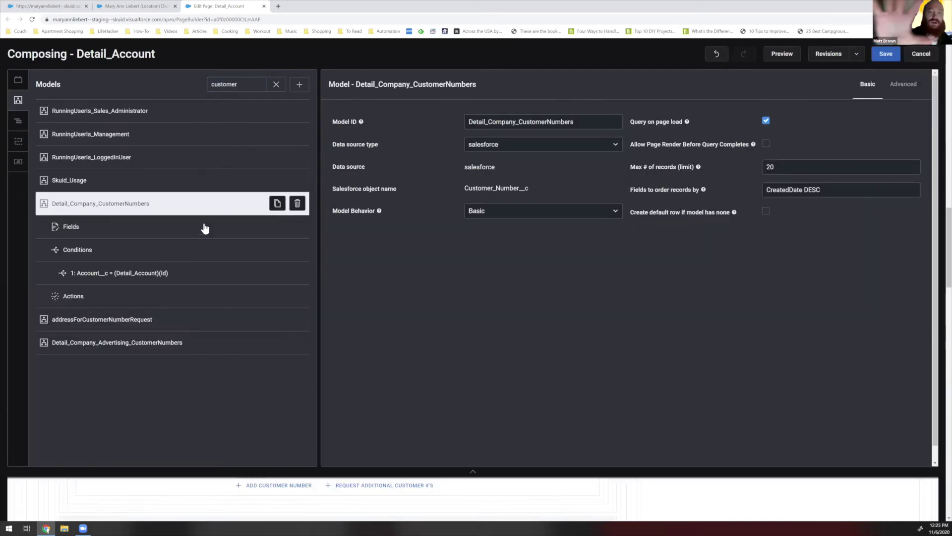
click(276, 85)
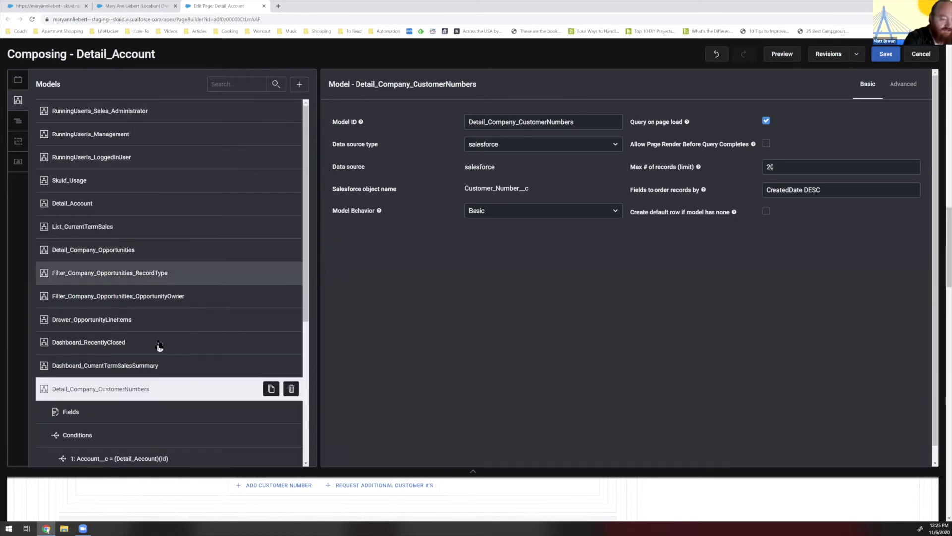
scroll(166, 347, down, 2)
scroll(169, 355, down, 1)
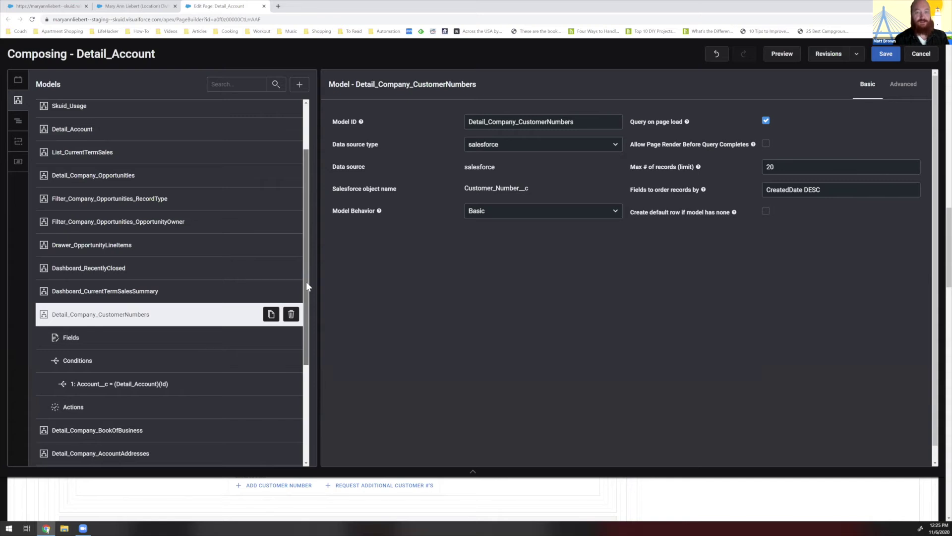
scroll(307, 287, down, 1)
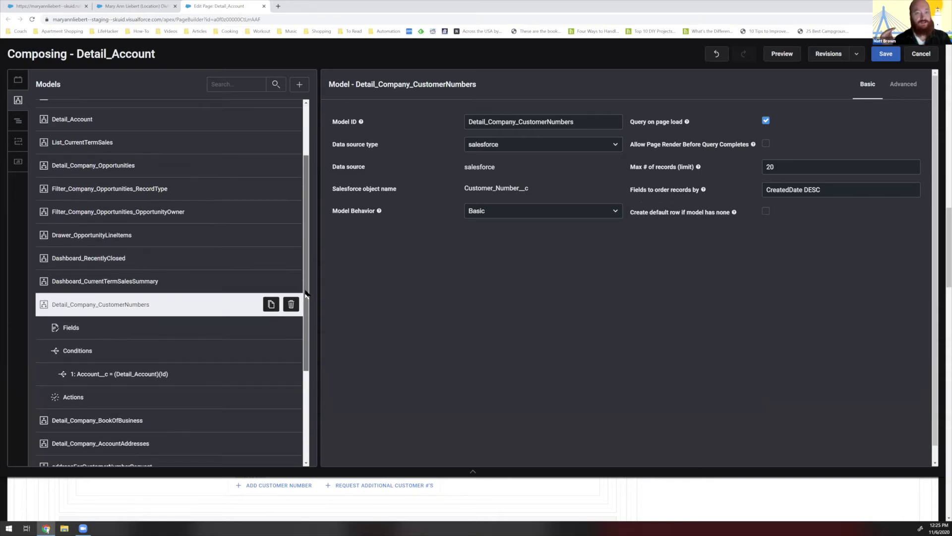
Review the remaining models of the Detail_Account page and shrink the model editing area to bring back the page canvas.
scroll(304, 296, down, 1)
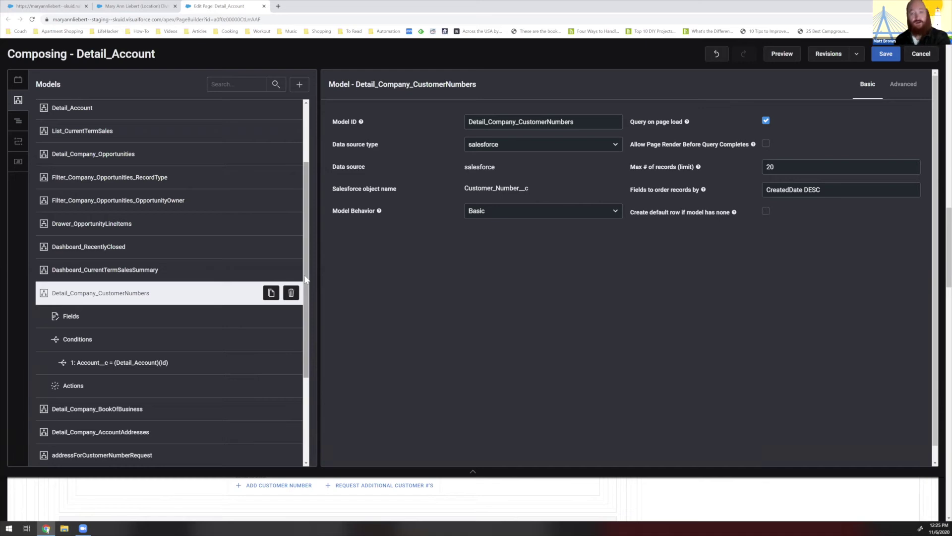
scroll(305, 277, down, 2)
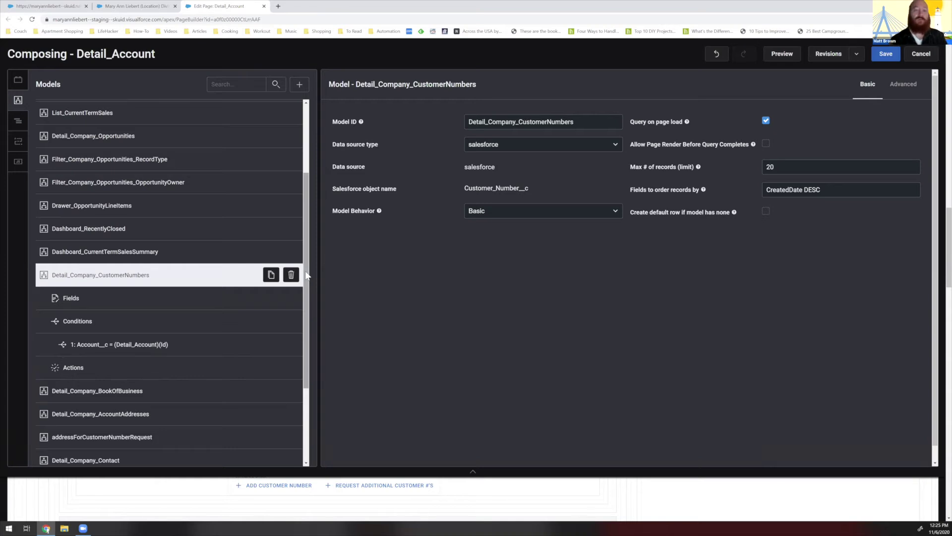
mouse_move(306, 275)
mouse_down()
mouse_move(308, 325)
mouse_move(307, 271)
mouse_up()
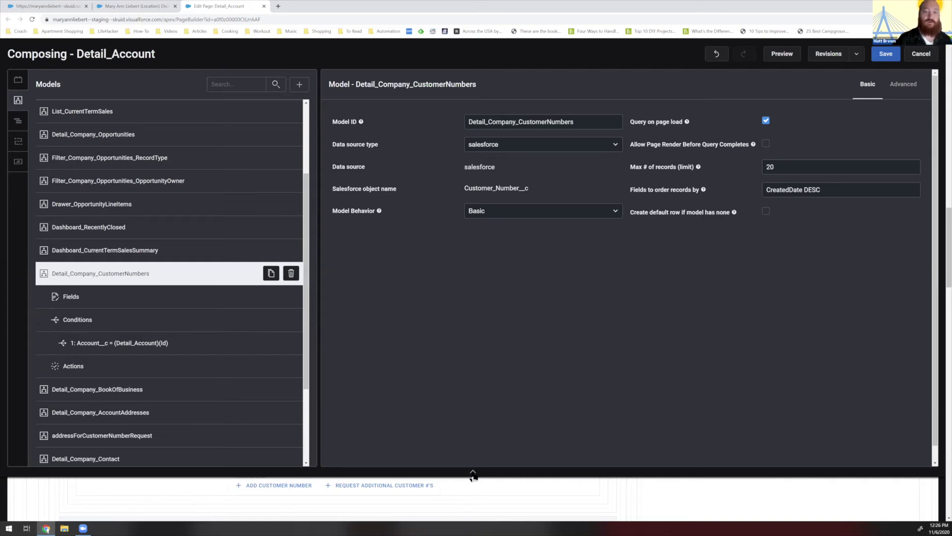
drag(473, 475, 472, 439)
click(471, 439)
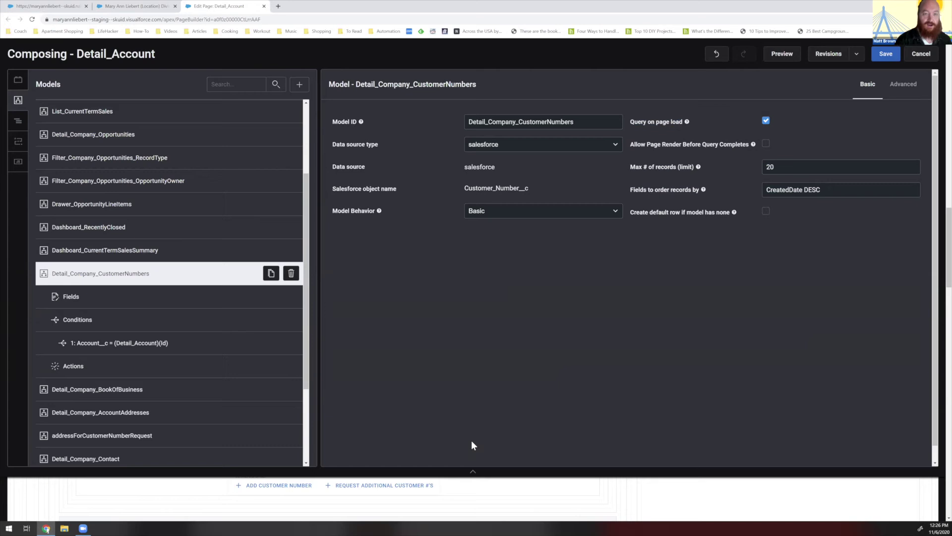
click(473, 474)
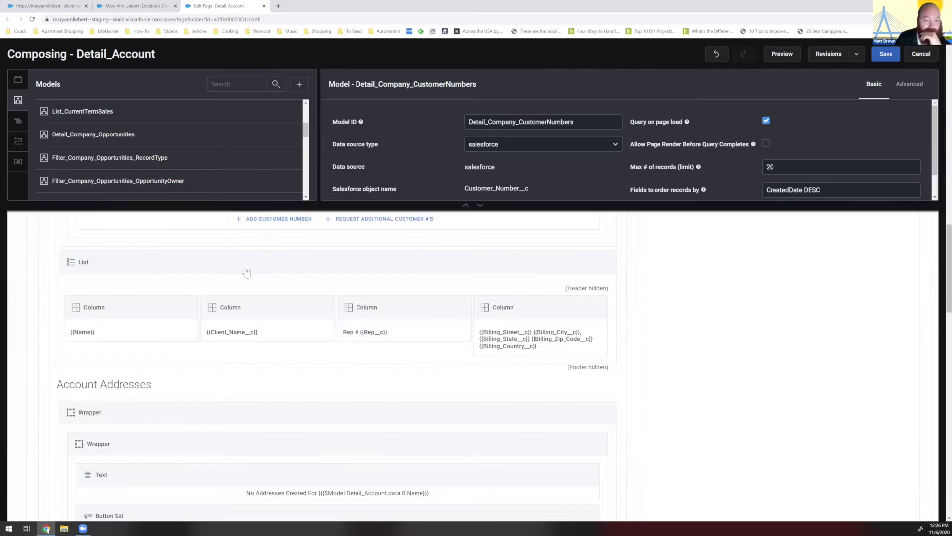
Check the model behind the customer numbers list and inspect the Detail_Company_CustomerNumbers model's properties in the enlarged editing area.
click(287, 262)
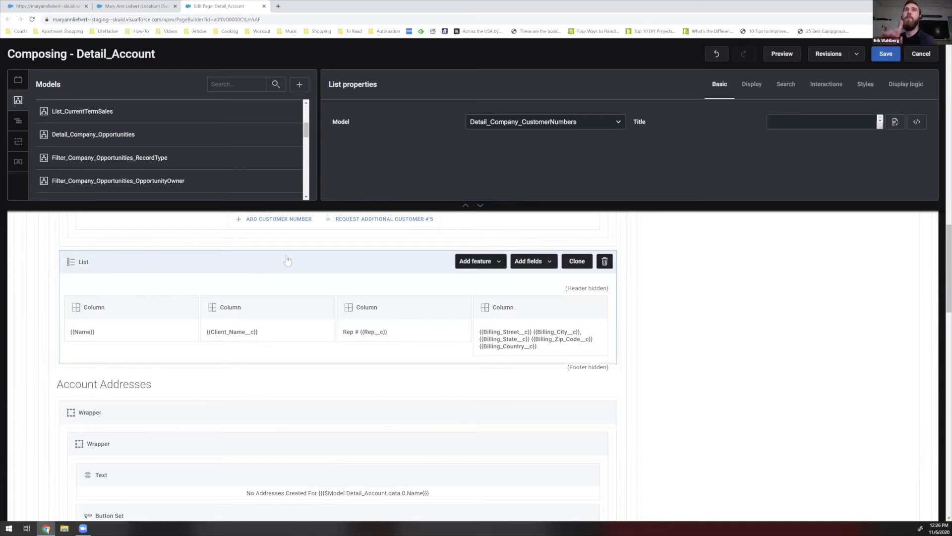
click(481, 206)
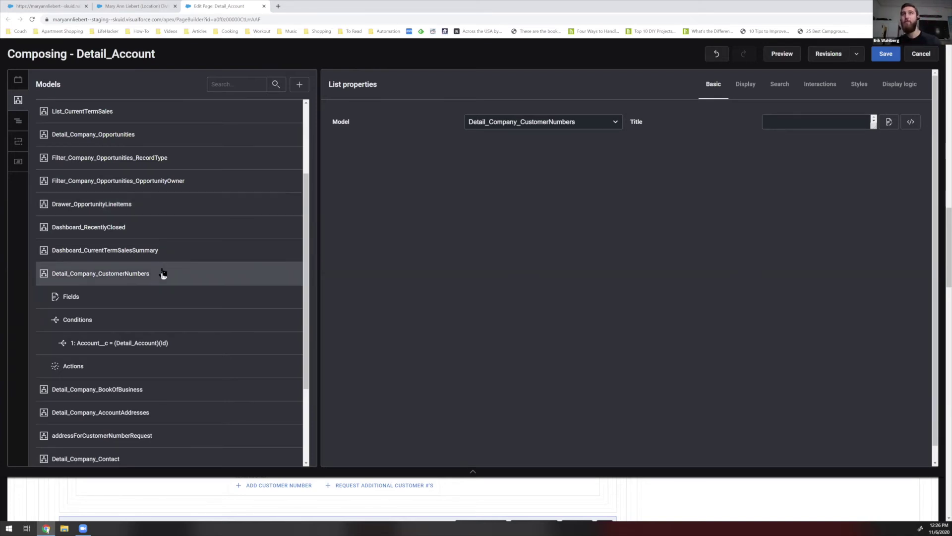
click(258, 264)
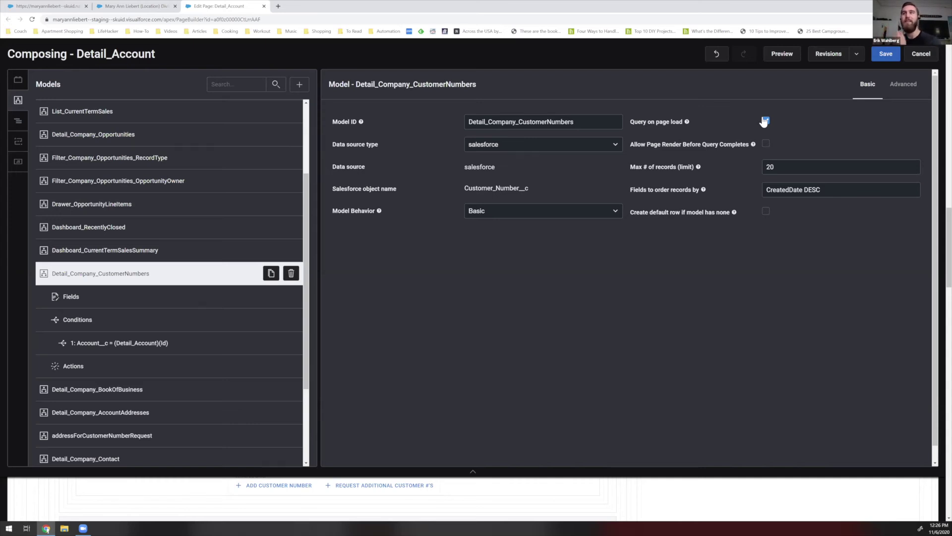
Restore the page canvas and inspect the action sequence run by the customer numbers list's click interaction.
click(473, 474)
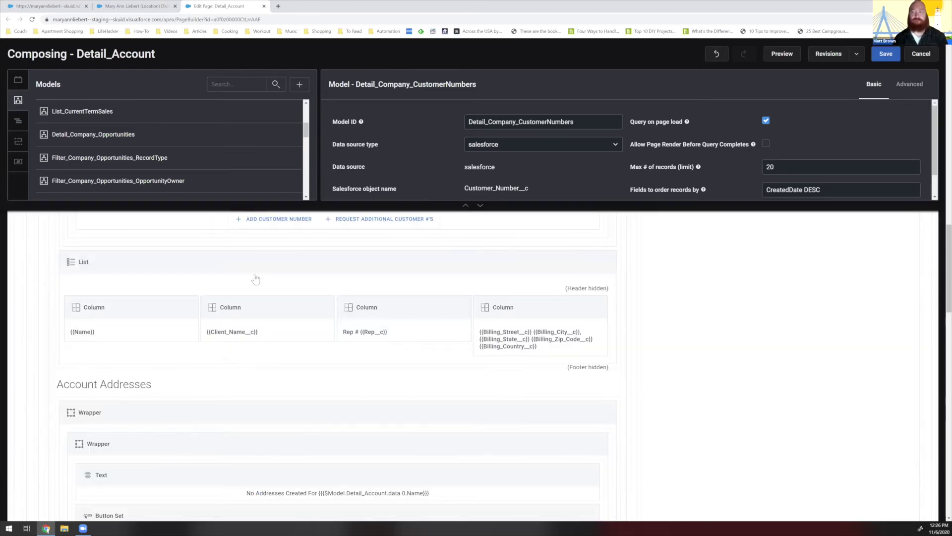
click(255, 279)
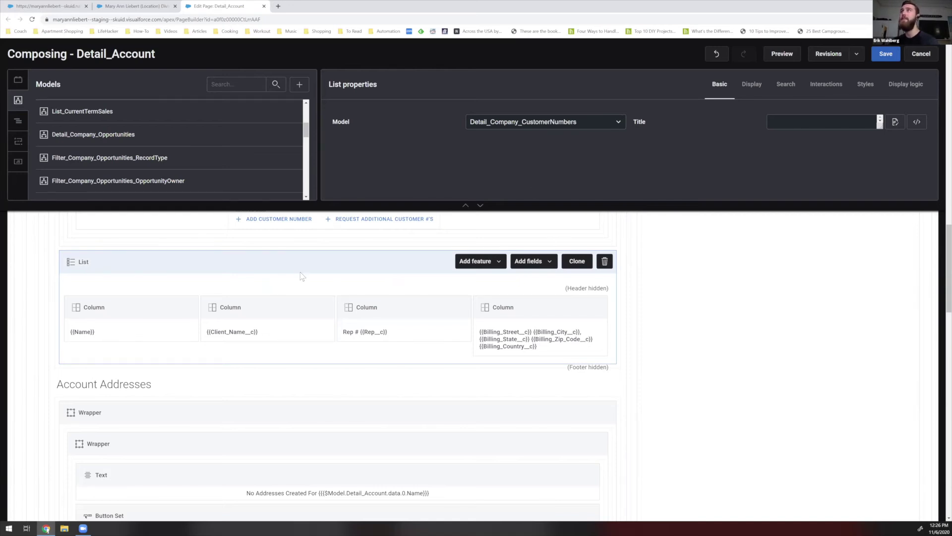
click(823, 86)
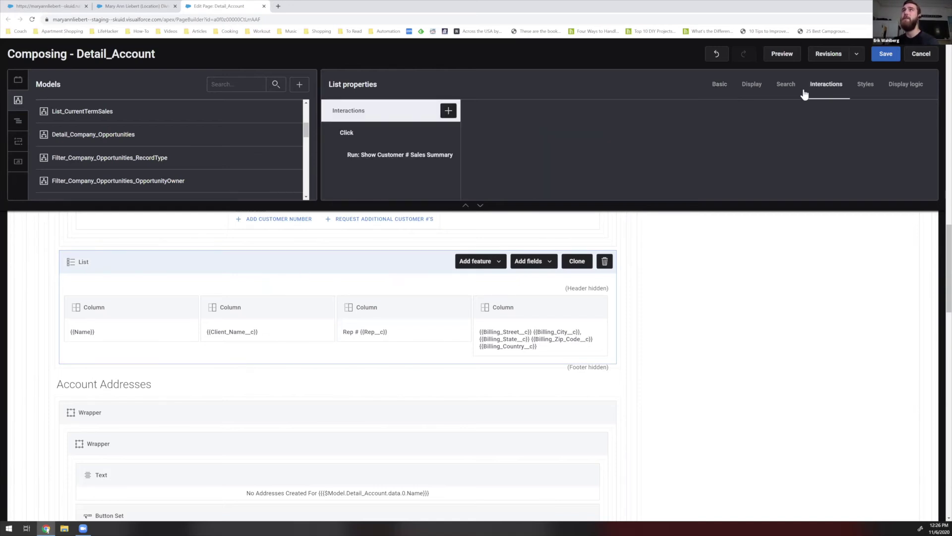
click(385, 135)
click(356, 161)
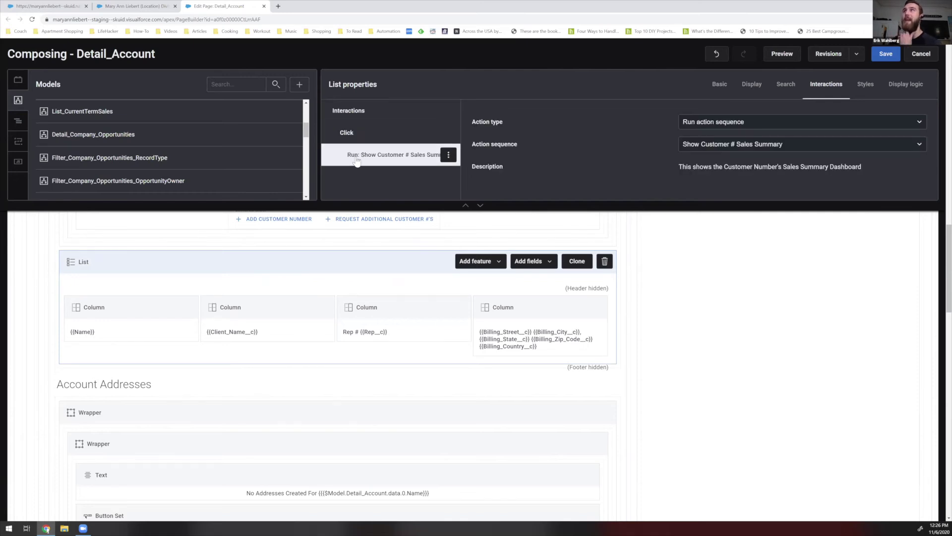
Find the Show Customer # Sales Summary action sequence and inspect its Show modal action.
click(20, 144)
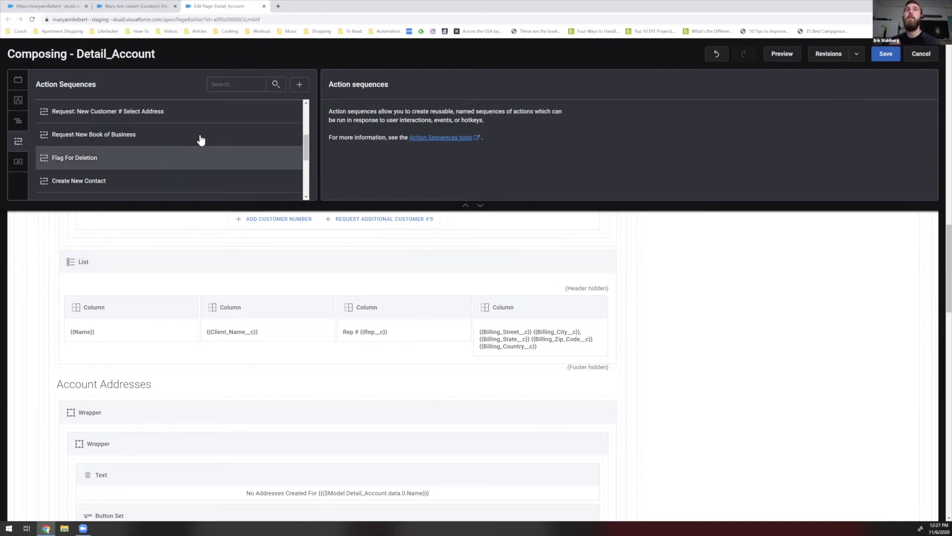
scroll(219, 144, down, 5)
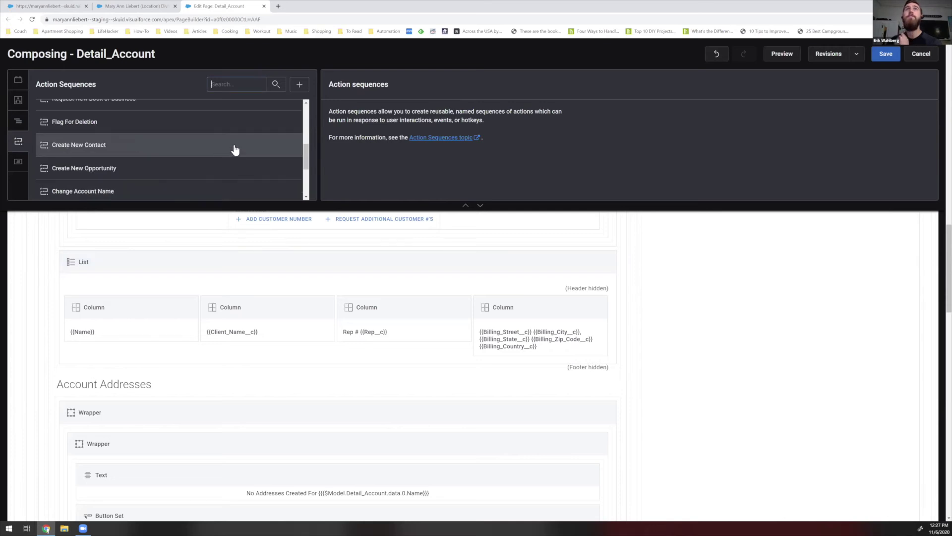
click(142, 147)
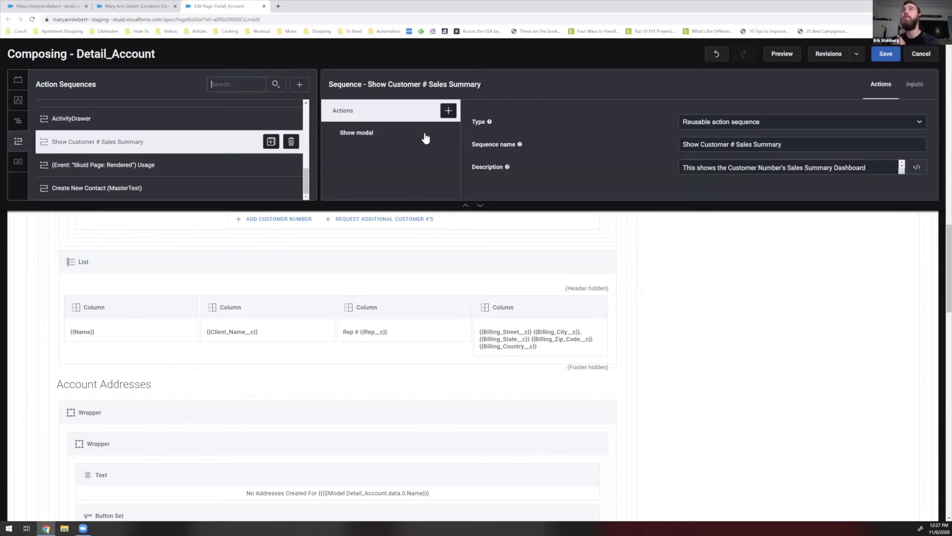
click(405, 138)
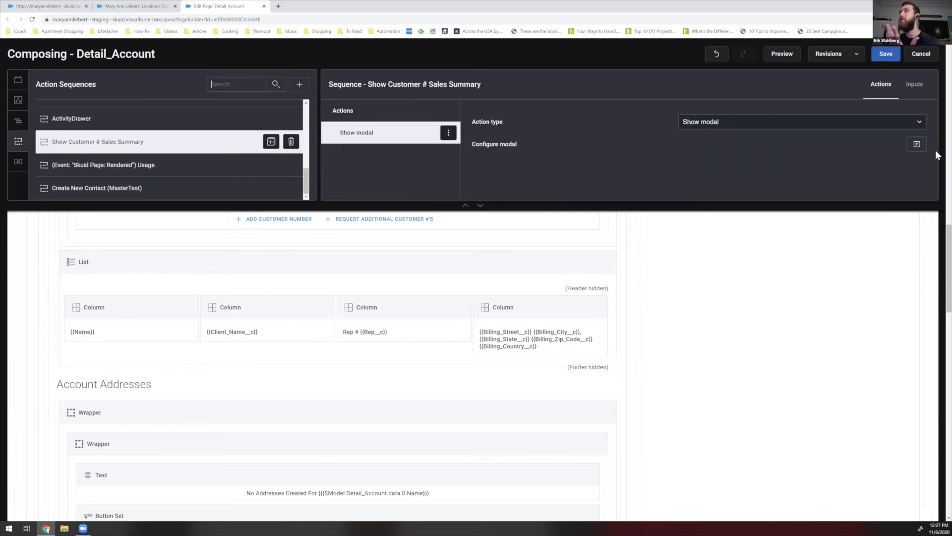
Open the Customer Number Sales Summary modal's configuration and inspect the query string of its page include.
click(917, 147)
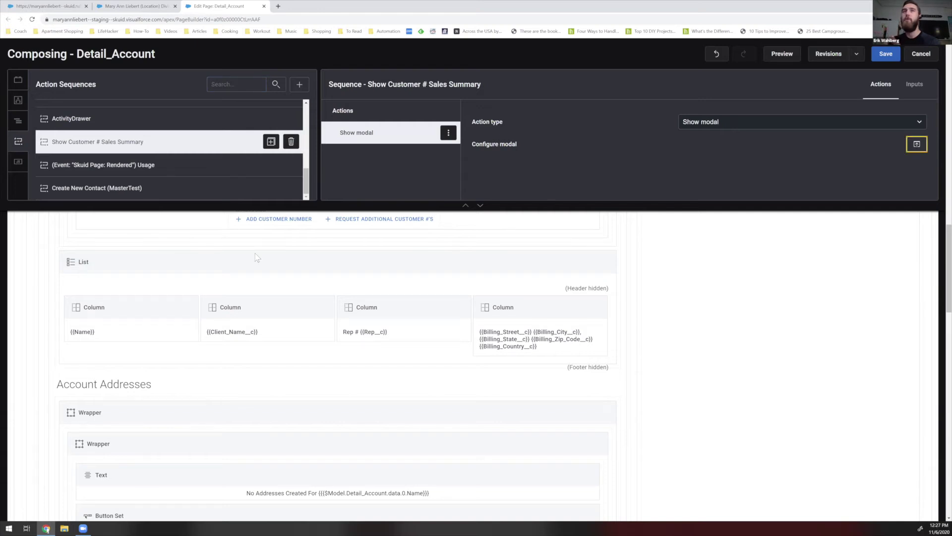
click(228, 261)
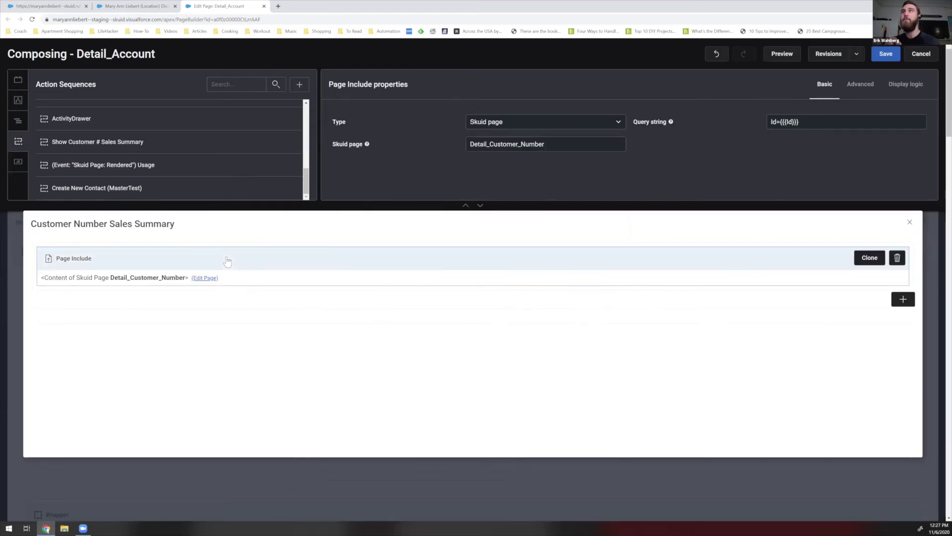
click(816, 120)
click(817, 121)
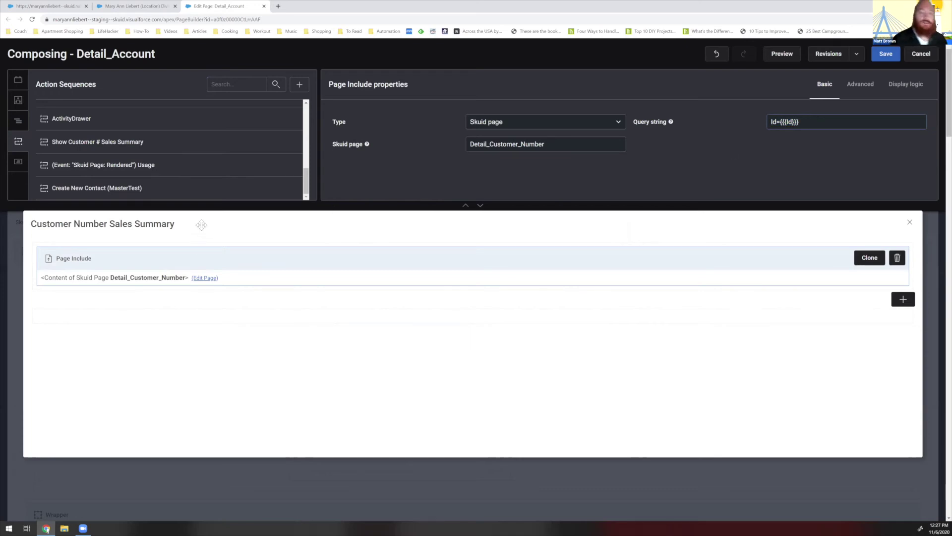
Open the included Detail_Customer_Number page for editing in its own tab, then return to Detail_Account and browse its action sequences.
click(206, 279)
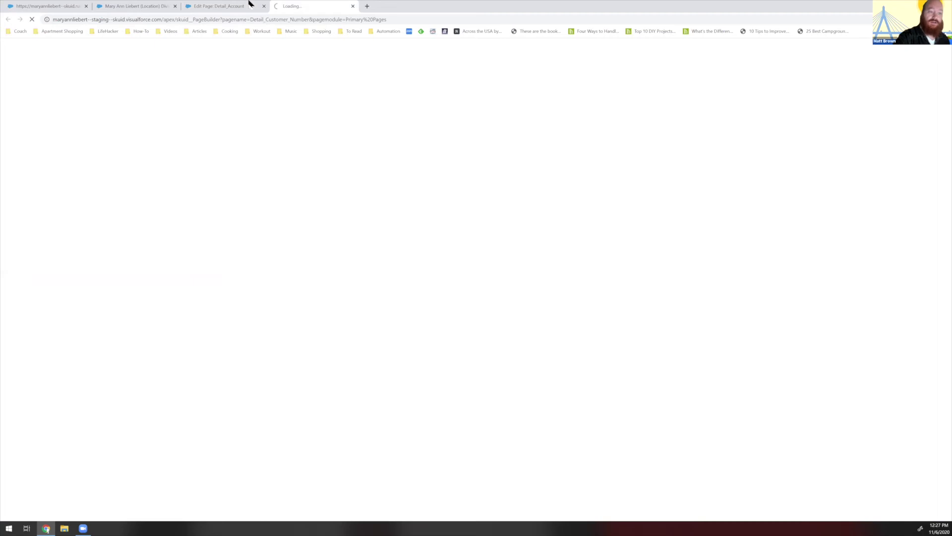
click(250, 4)
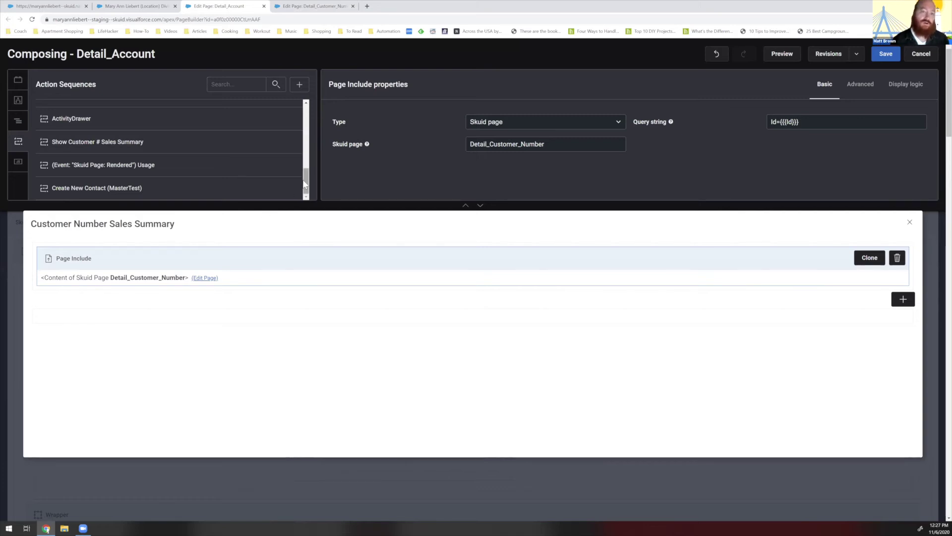
scroll(306, 179, up, 1)
scroll(305, 184, down, 1)
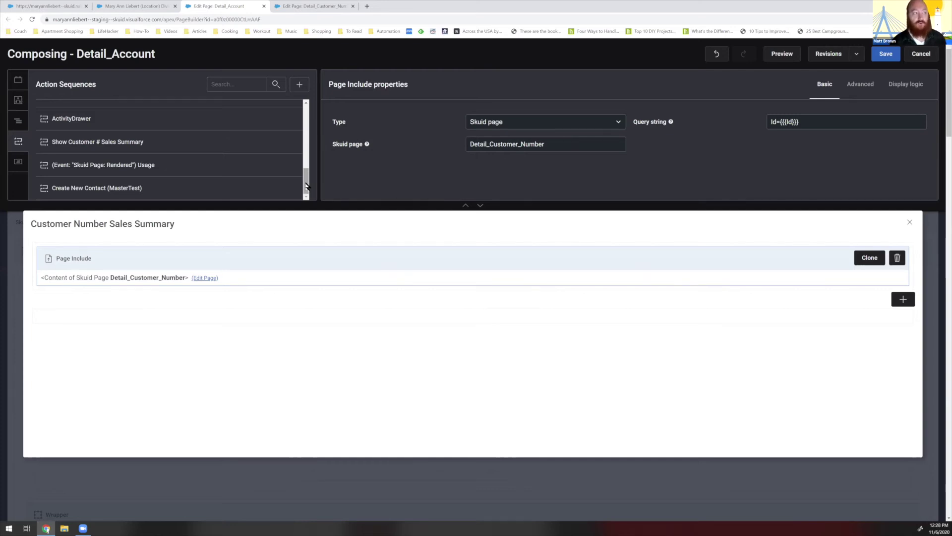
drag(307, 186, 305, 170)
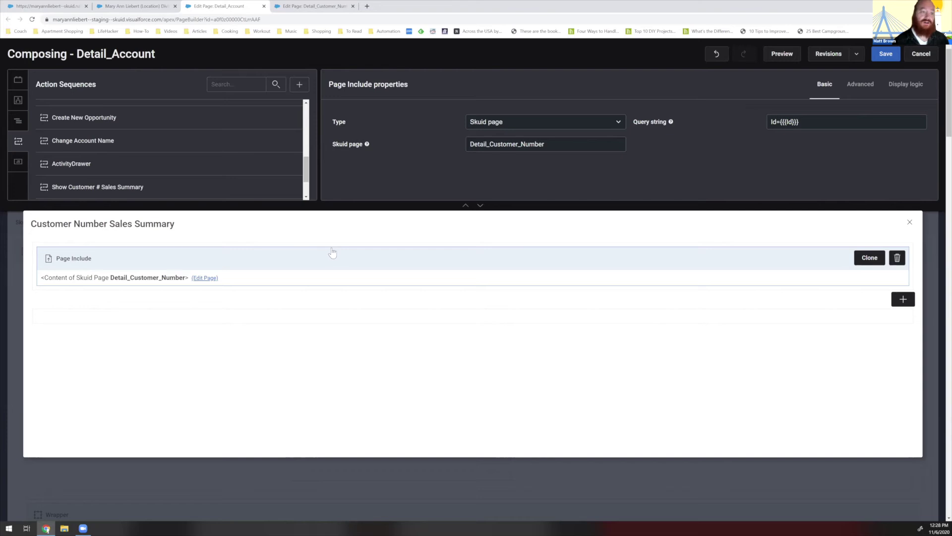
Inspect the Customer Number Sales Summary modal's properties and its page include's properties, then close the modal.
click(344, 226)
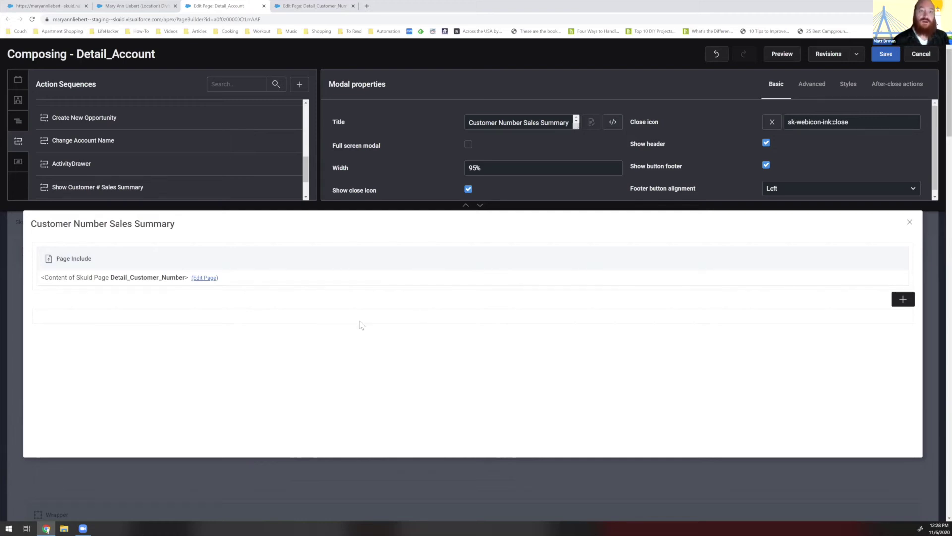
click(356, 262)
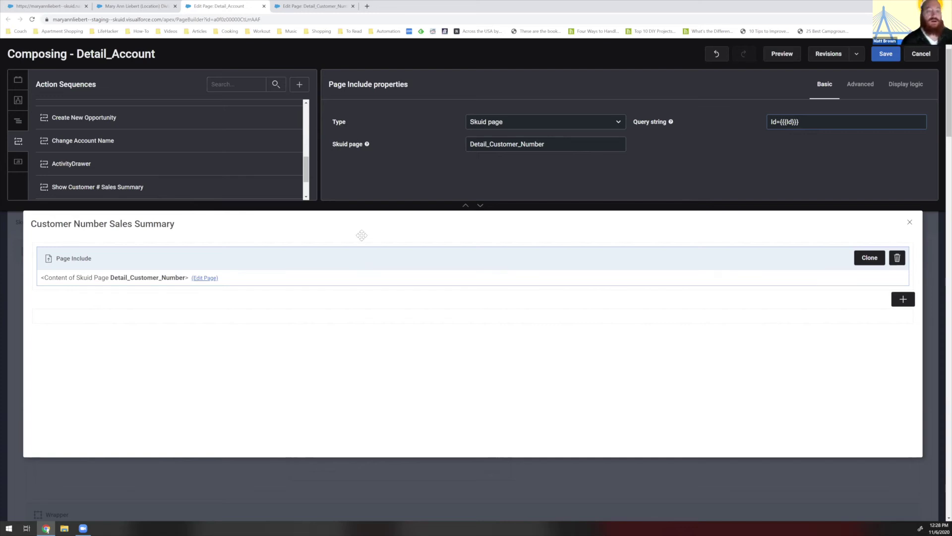
click(361, 240)
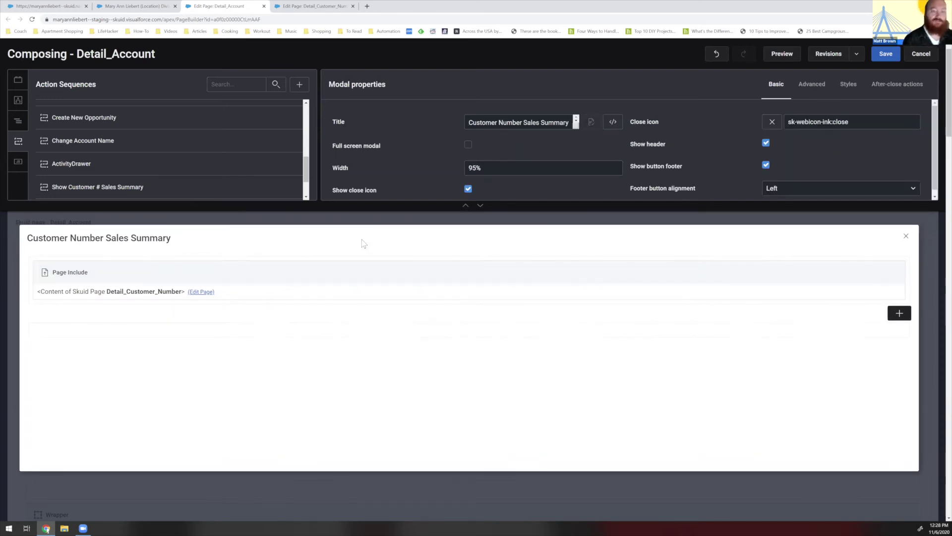
click(905, 238)
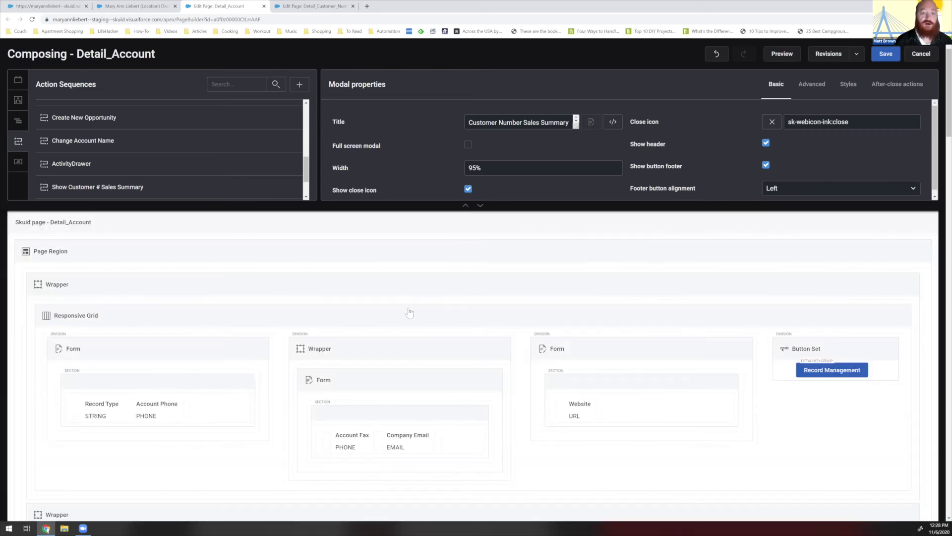
scroll(378, 303, down, 5)
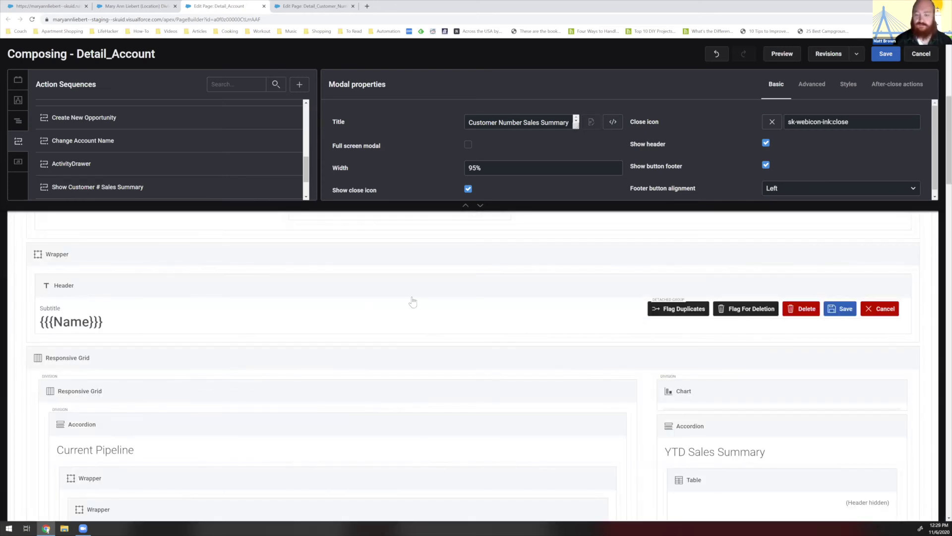
Switch to the Component_Developers toolkit page and expand the Date Functions section under UI-Formula Fields.
click(54, 6)
scroll(388, 227, down, 2)
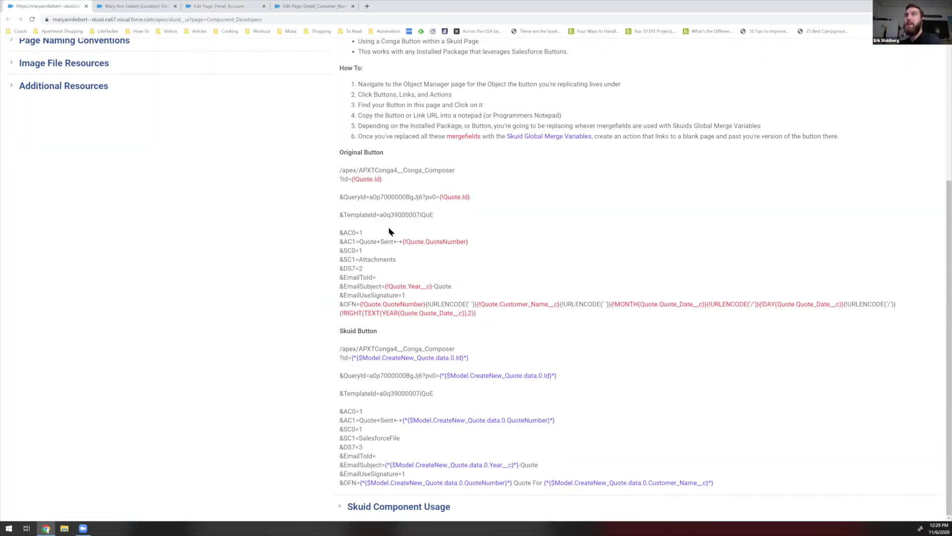
scroll(377, 121, up, 4)
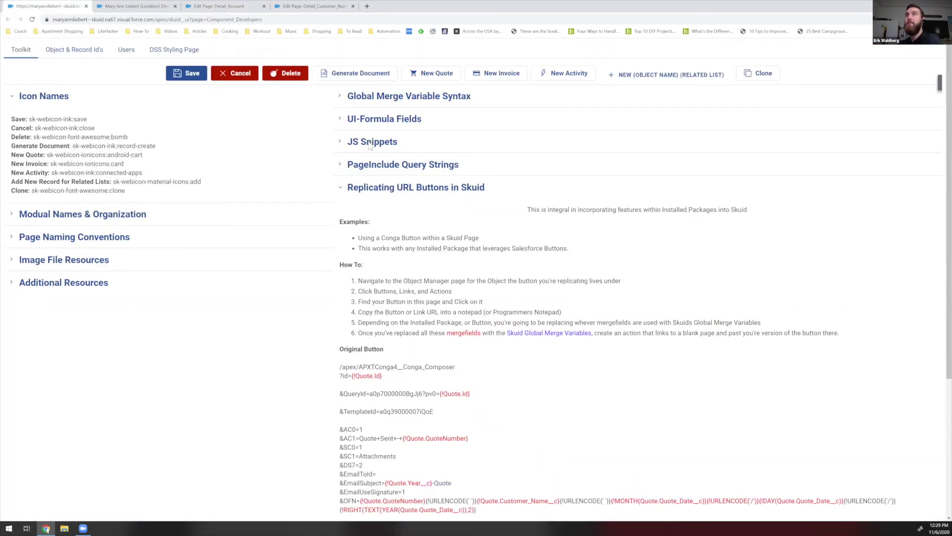
click(384, 124)
scroll(388, 412, down, 2)
click(387, 411)
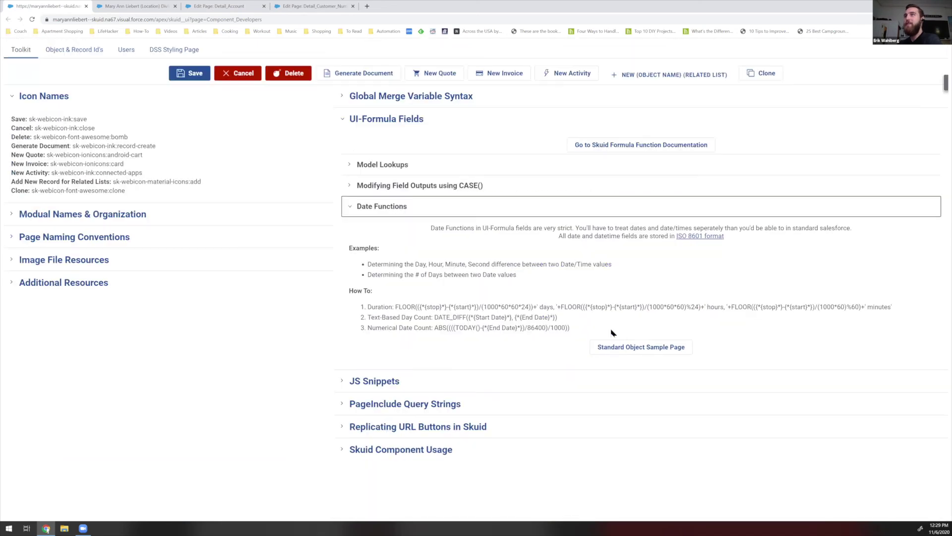
Open the Date Functions sample page, set the duration's Stop date to 11/21/2020, and close the sample.
click(628, 350)
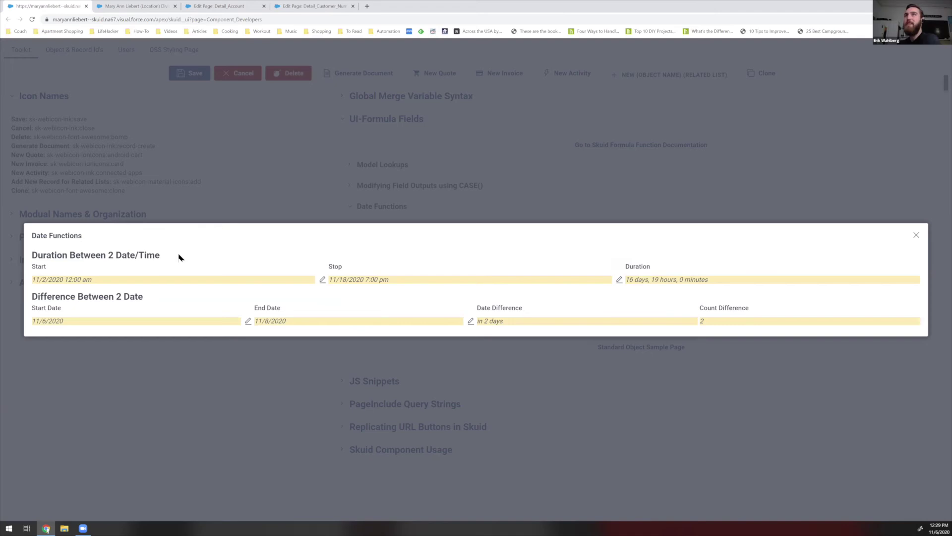
click(619, 279)
scroll(478, 322, down, 2)
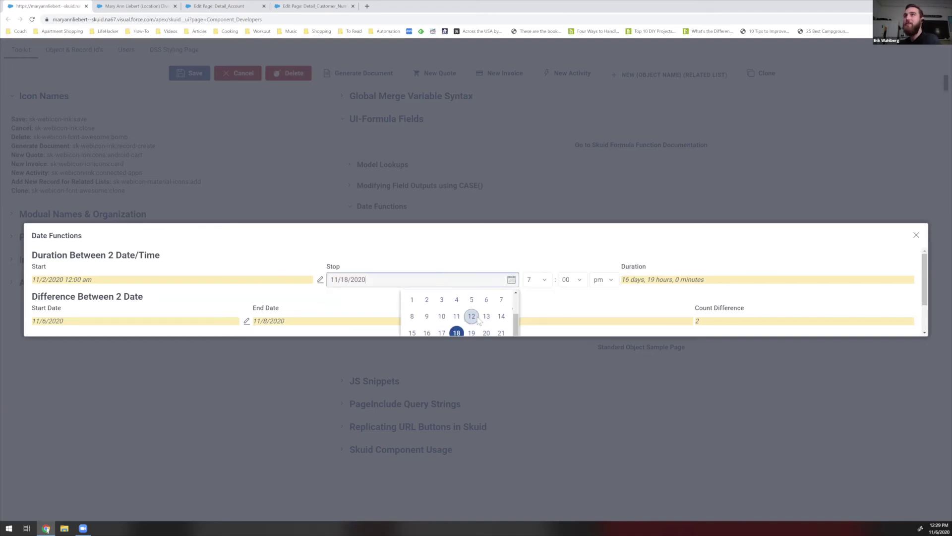
click(505, 329)
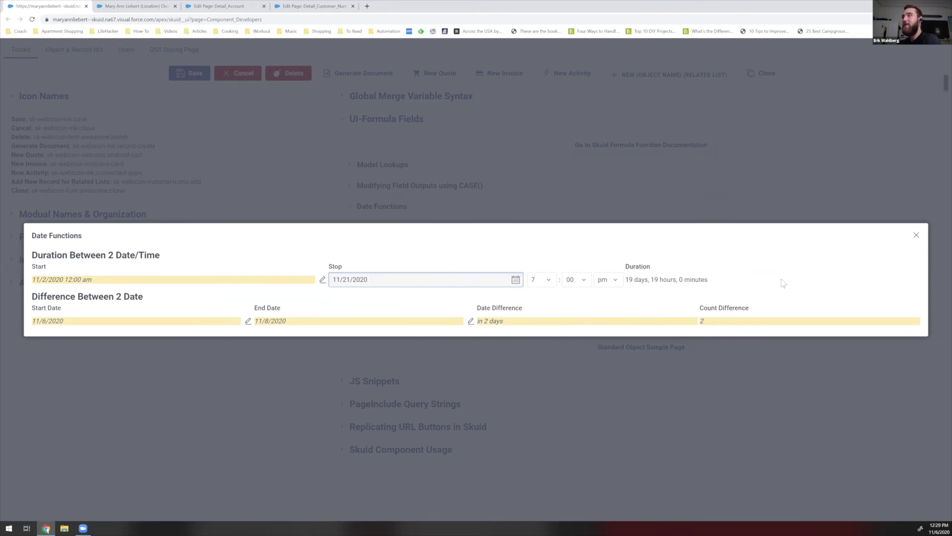
click(923, 237)
click(916, 235)
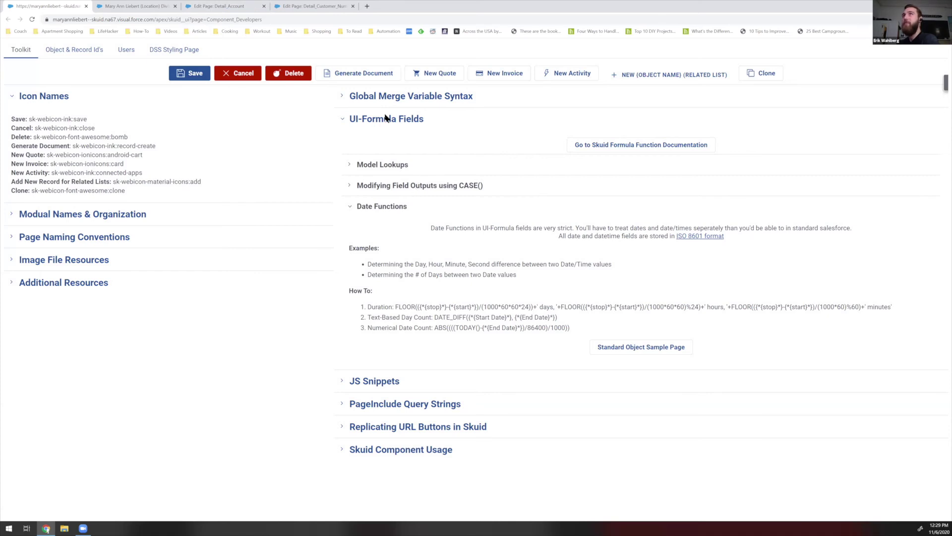
Open the Global Merge Variables documentation from the toolkit and search it for "model" to reach the $Model section.
click(395, 100)
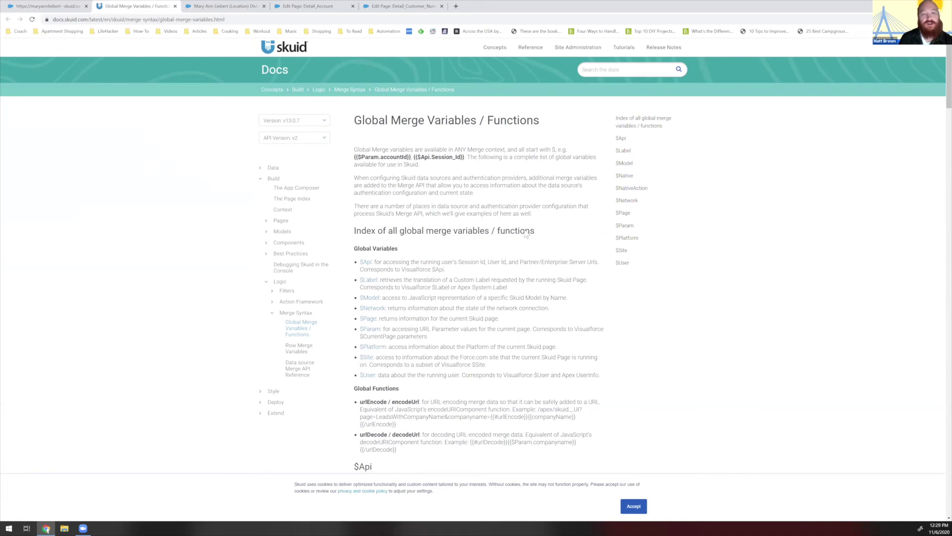
scroll(509, 221, down, 2)
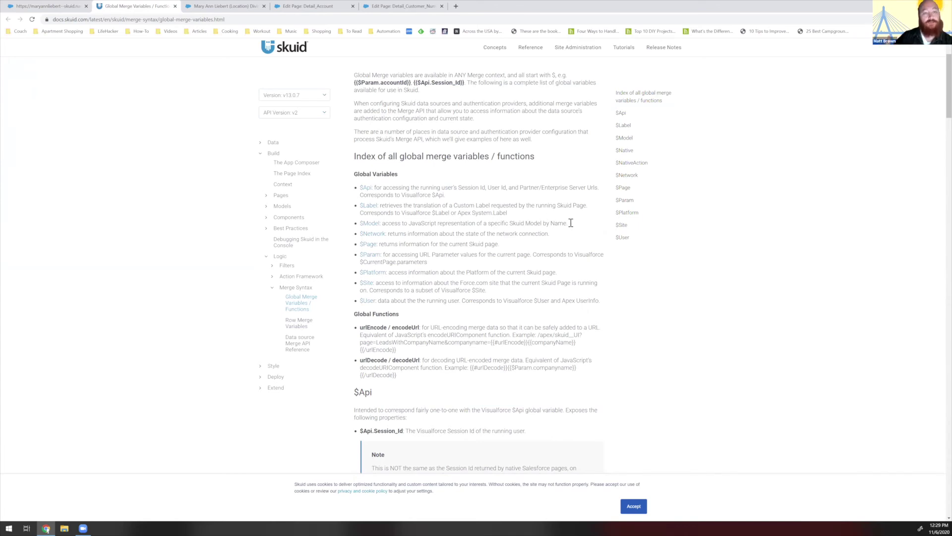
key(ctrl+f)
text(model)
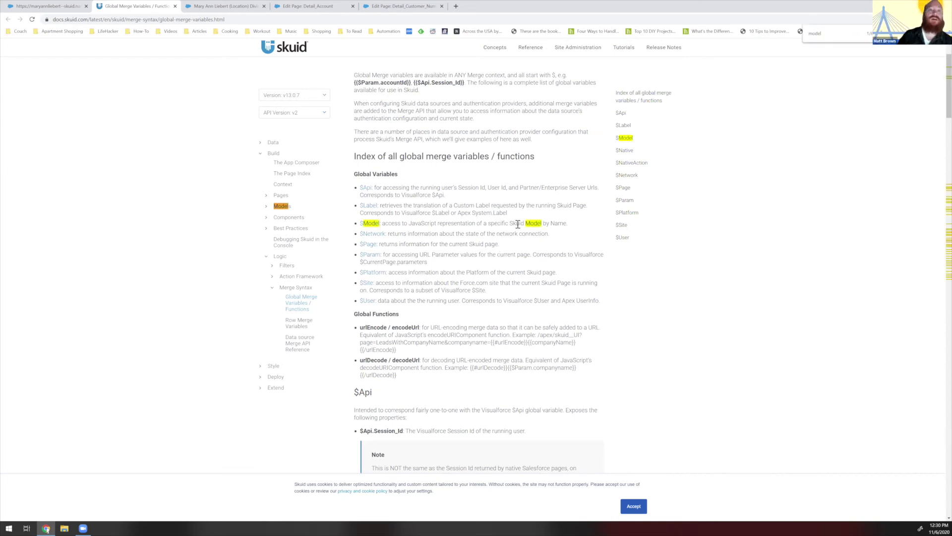
scroll(377, 193, down, 1)
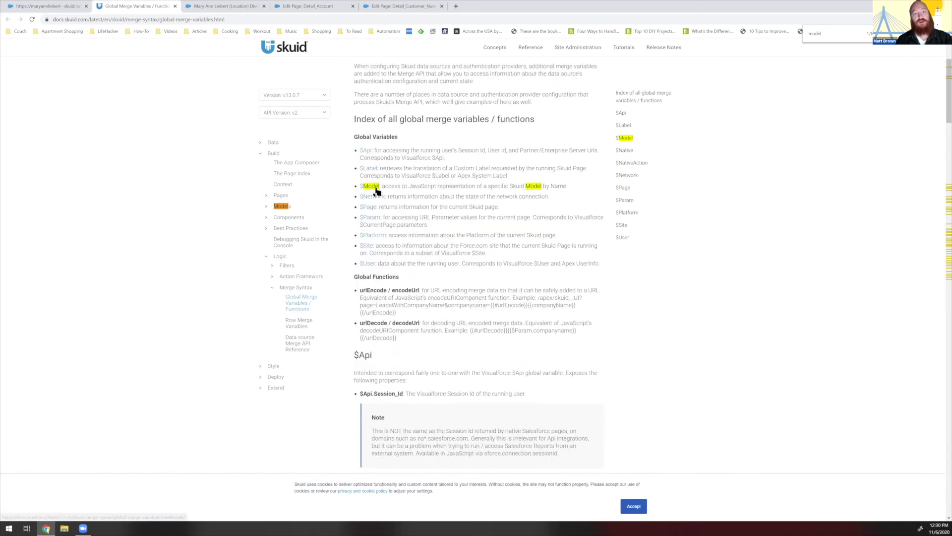
click(380, 188)
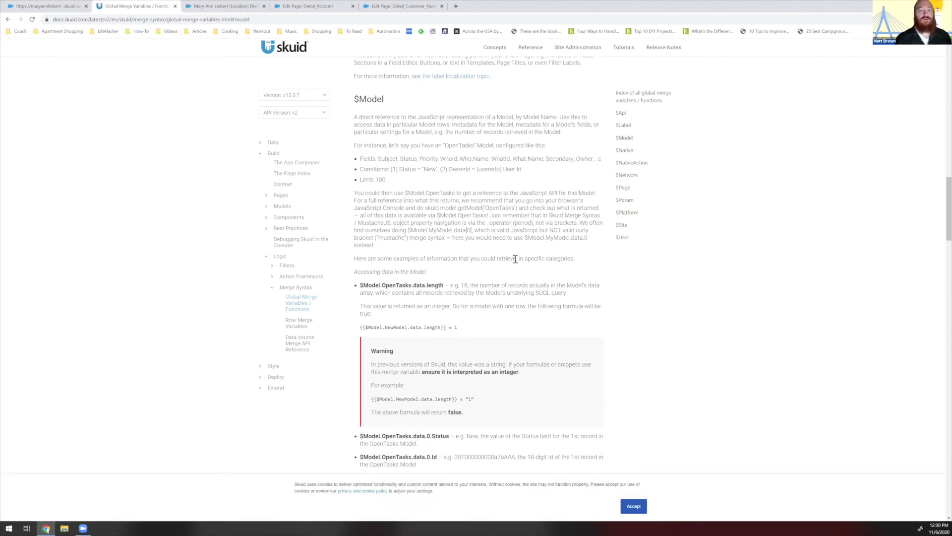
Accept the documentation site's cookie notice and examine the $Model.OpenTasks.data.length description.
click(643, 504)
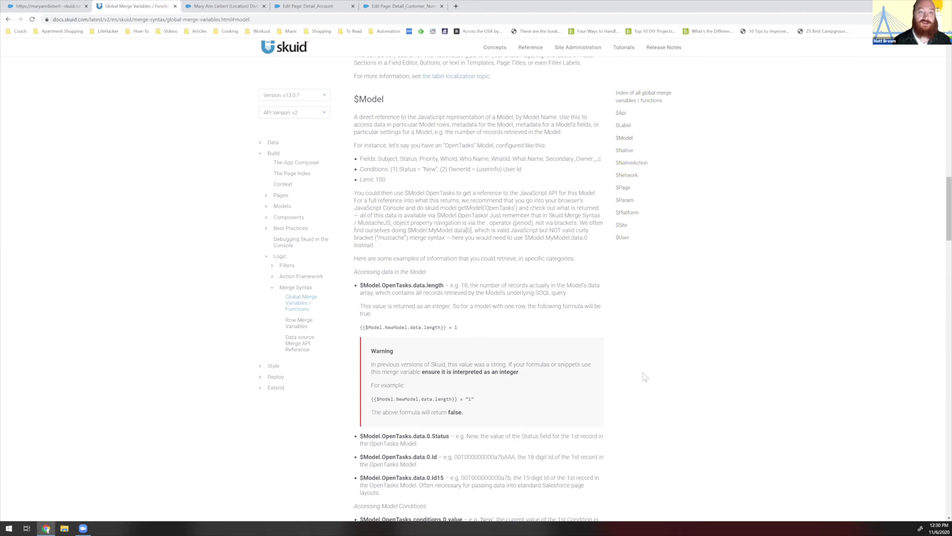
triple_click(475, 292)
click(477, 296)
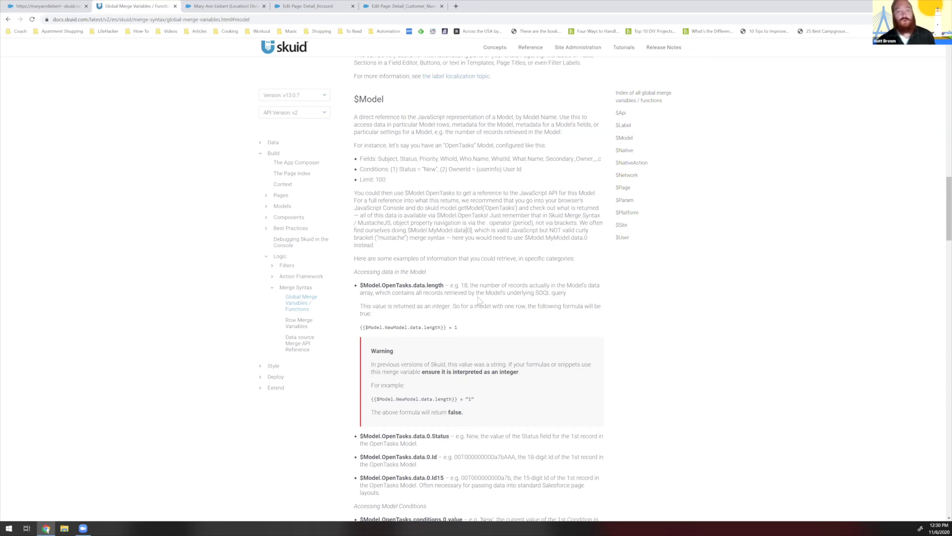
Switch back to the account record page and review its customer numbers, YTD sales summary and Opportunities table.
click(224, 6)
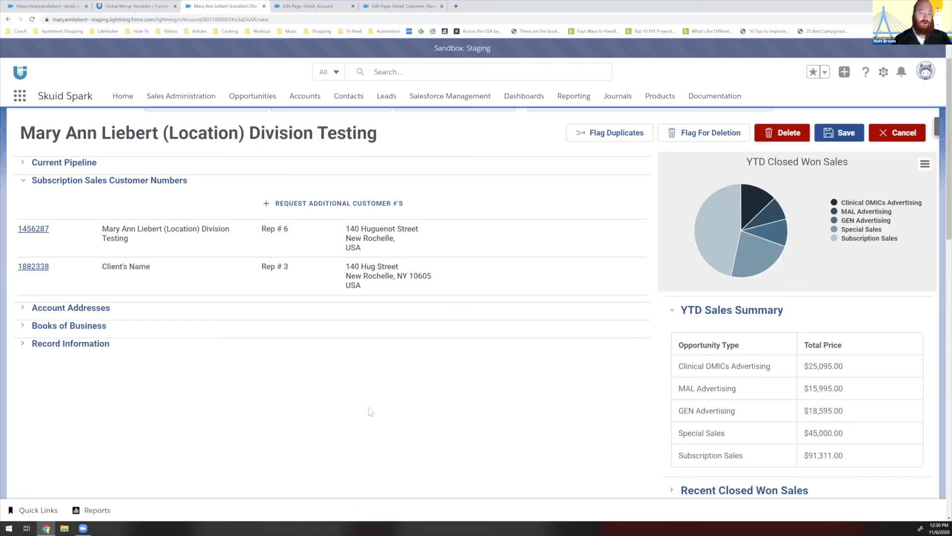
key(ctrl+minus)
key(ctrl+minus)
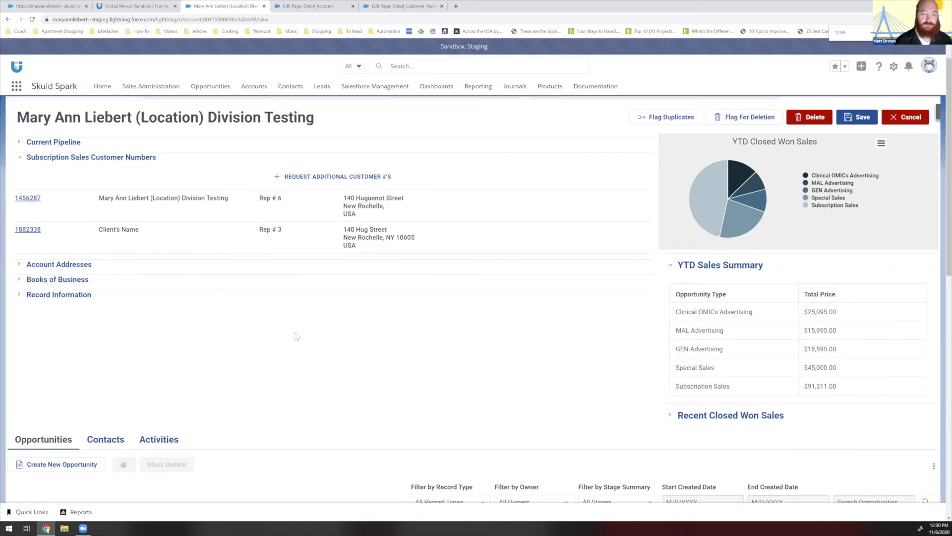
scroll(313, 328, down, 3)
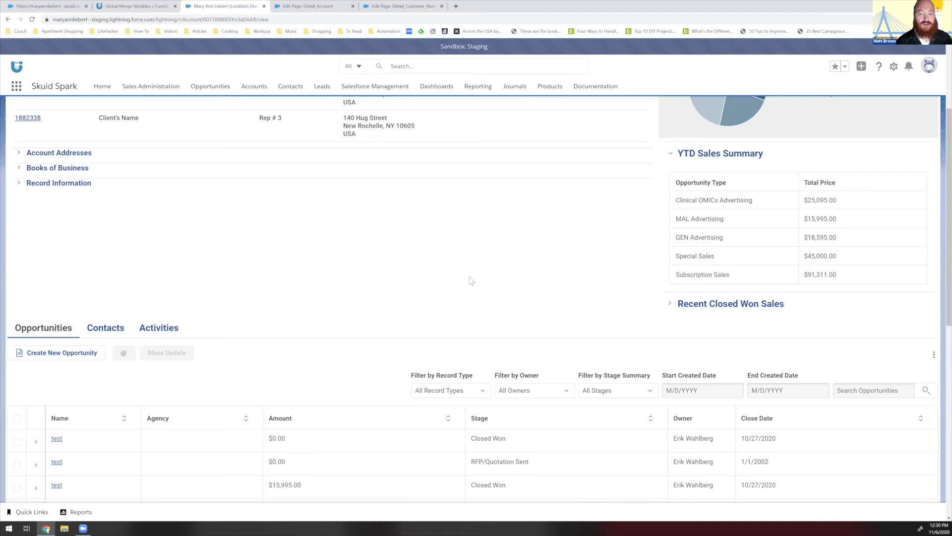
scroll(471, 280, up, 1)
scroll(470, 281, up, 1)
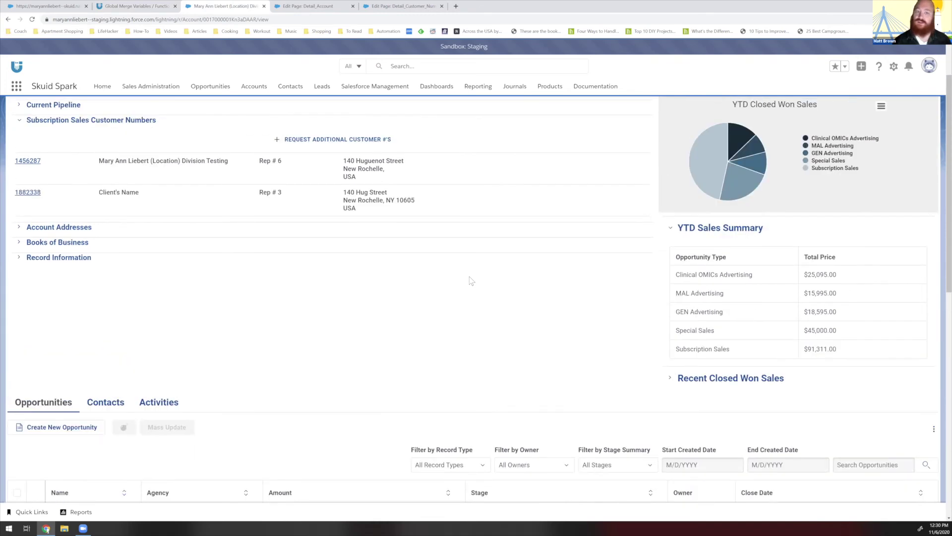
scroll(460, 331, up, 1)
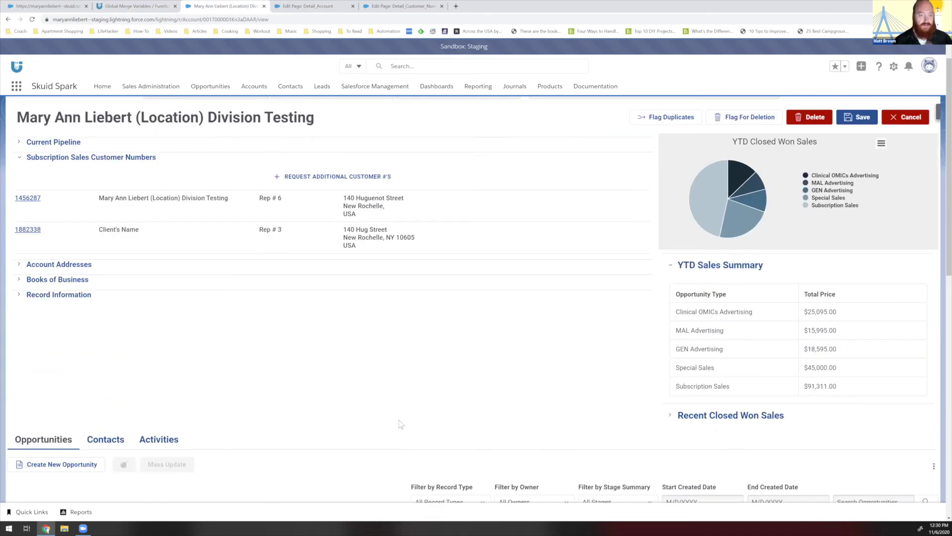